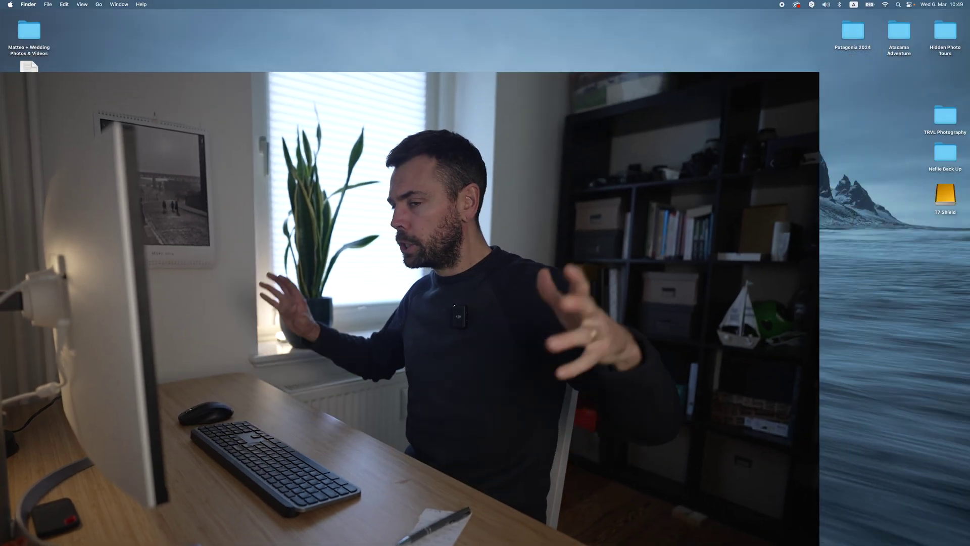
Switch to Lightroom Classic and import the photos in "Photos for the Editing Vlog" into the catalog and the Bolivia 2024 collection
{"action": "left_click", "coordinate": [510, 528]}
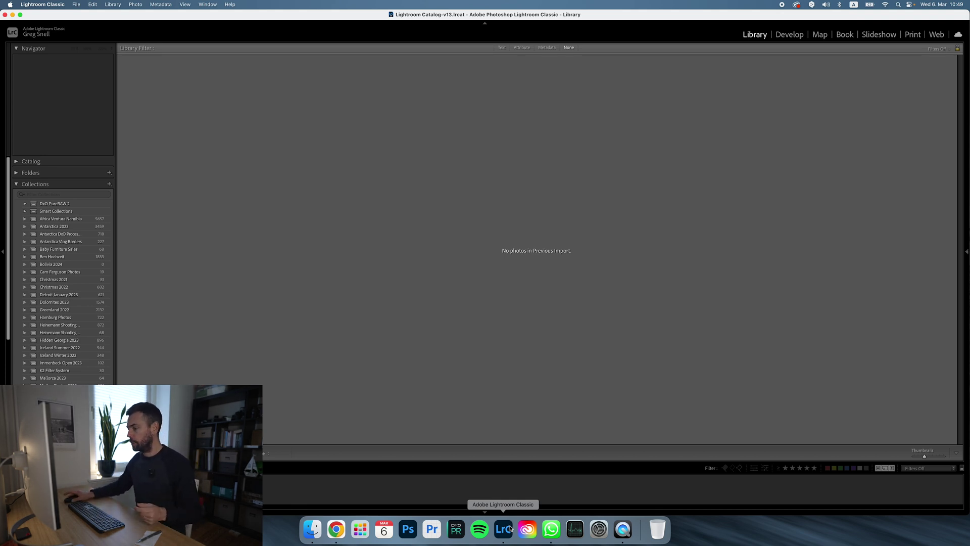
{"action": "key", "text": "super+shift+i"}
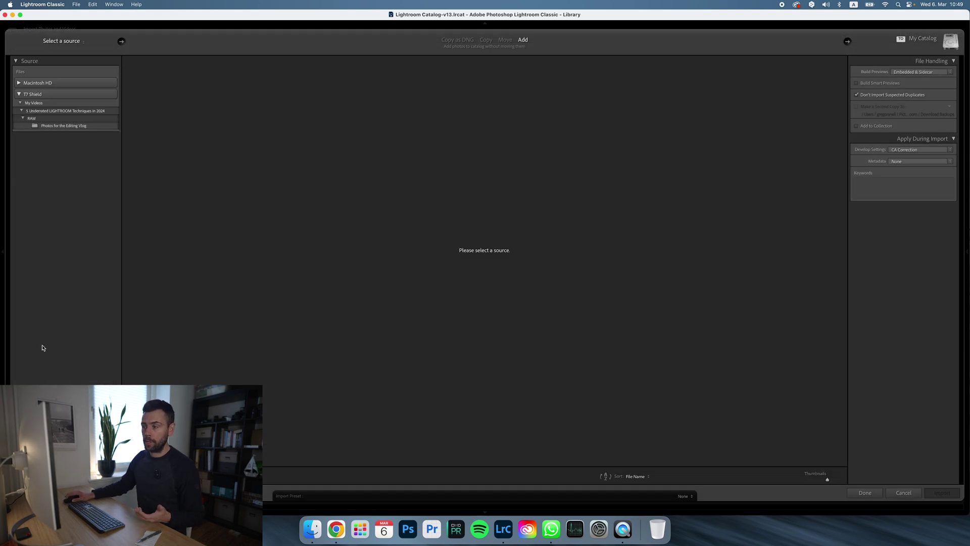
{"action": "left_click", "coordinate": [59, 127]}
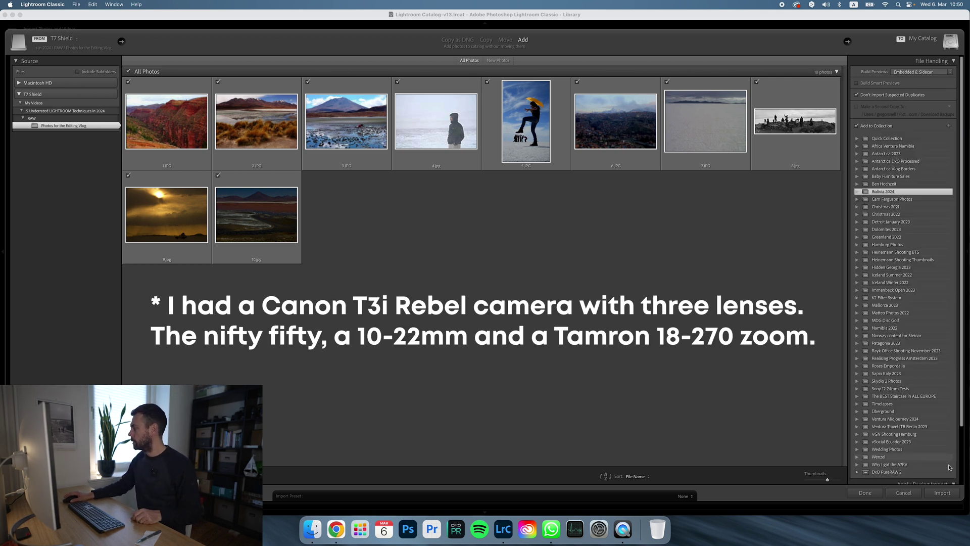
{"action": "left_click", "coordinate": [938, 497]}
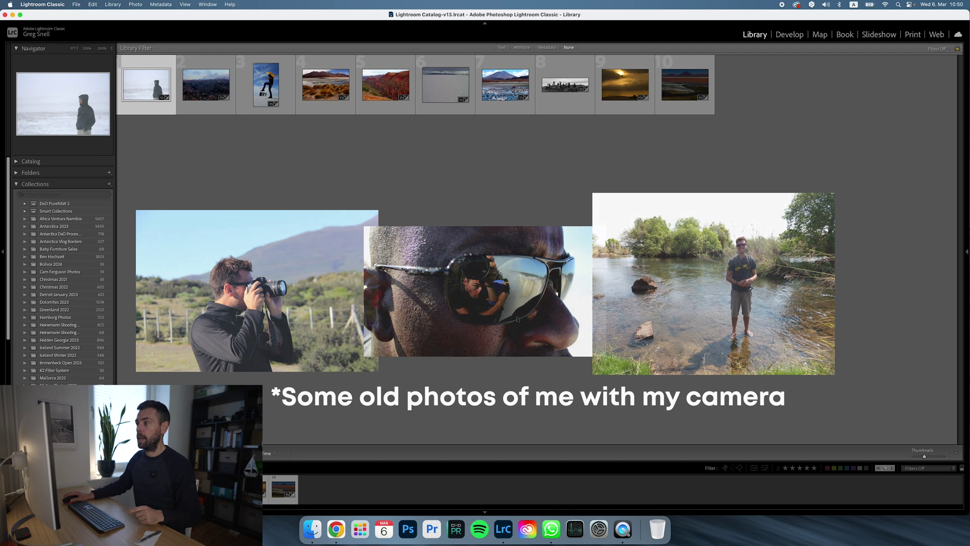
Sort the imported photos by file name and open the first one, the red canyon, in the Develop module
{"action": "left_click", "coordinate": [269, 453]}
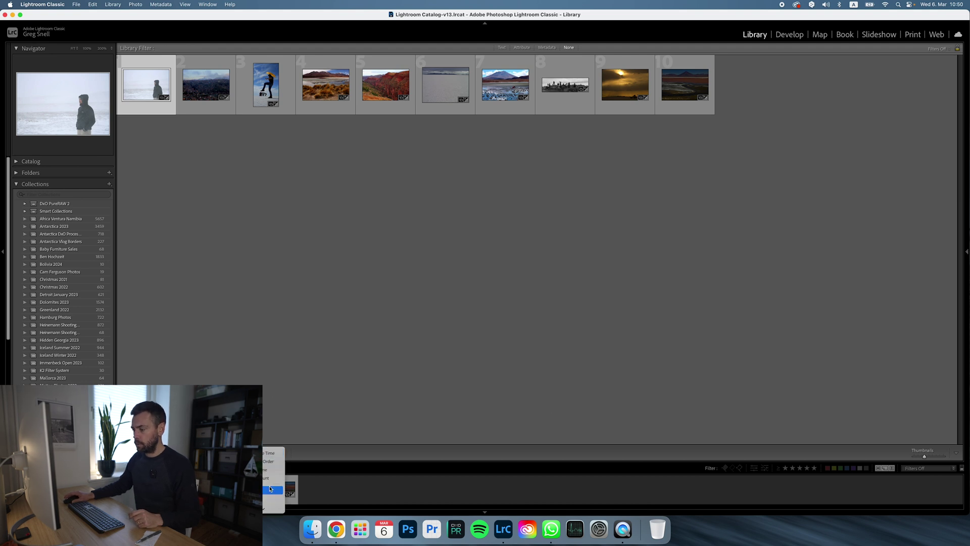
{"action": "left_click", "coordinate": [267, 479]}
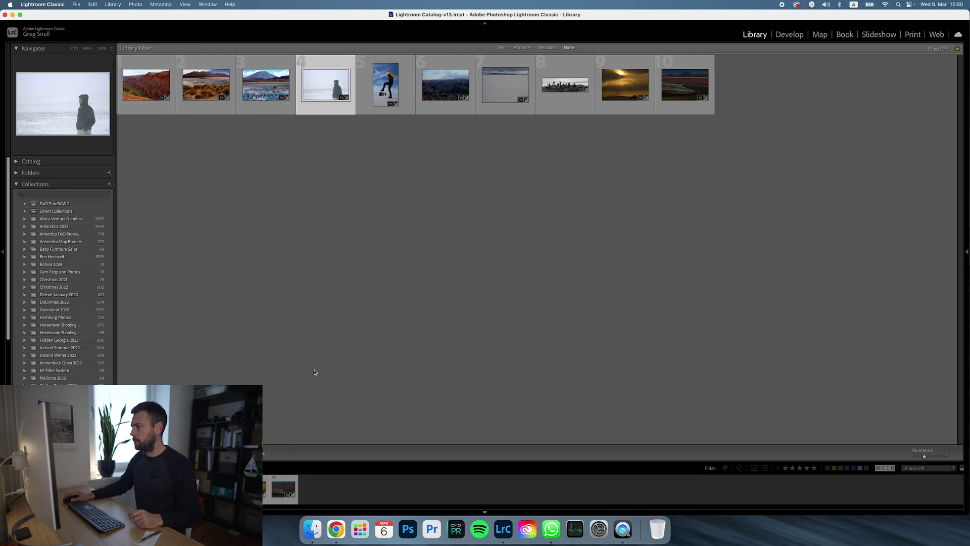
{"action": "left_click", "coordinate": [155, 112]}
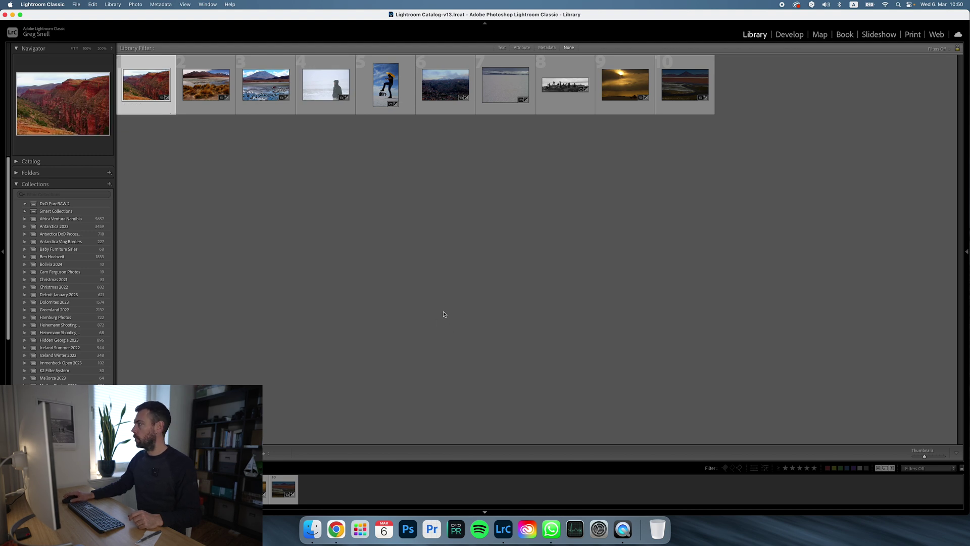
{"action": "left_click", "coordinate": [789, 35]}
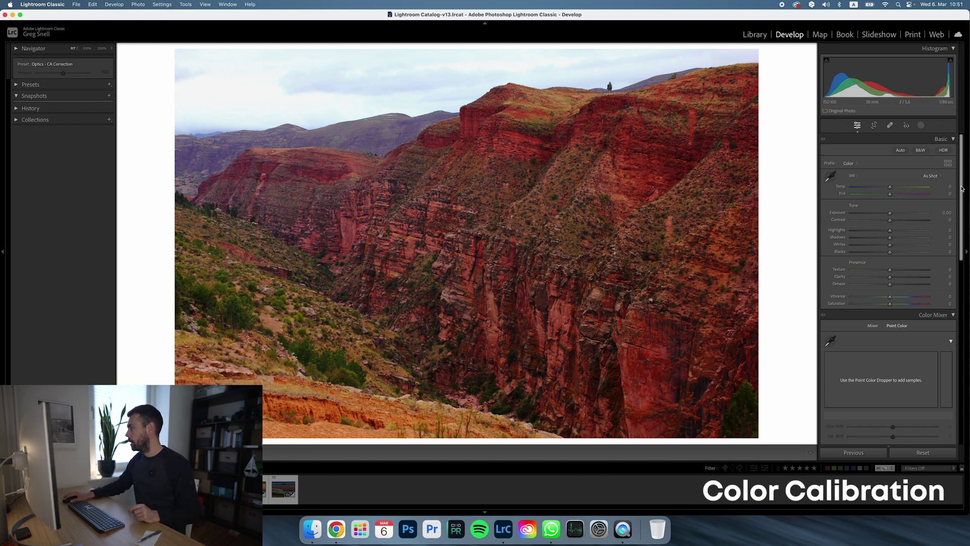
In the canyon photo's Calibration settings, set the red primary hue to +37 and its saturation to -50
{"action": "left_click_drag", "start_coordinate": [962, 189], "coordinate": [961, 304]}
{"action": "left_click", "coordinate": [952, 200]}
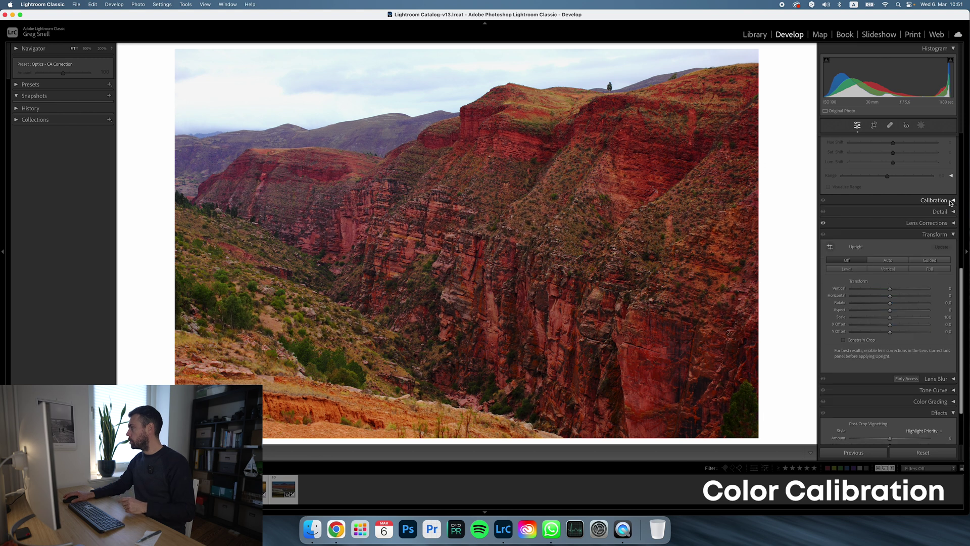
{"action": "left_click", "coordinate": [952, 200]}
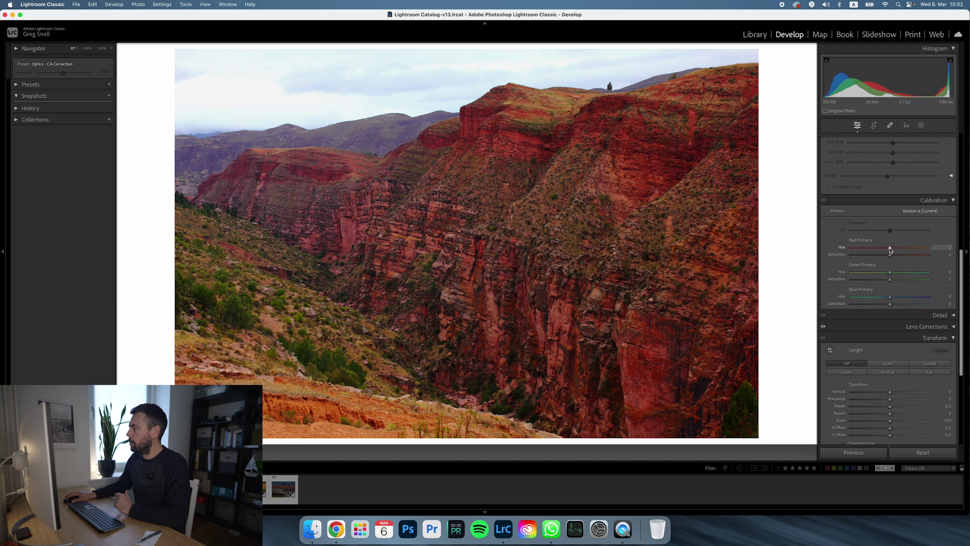
{"action": "mouse_move", "coordinate": [903, 250]}
{"action": "left_mouse_down"}
{"action": "mouse_move", "coordinate": [929, 249]}
{"action": "mouse_move", "coordinate": [784, 251]}
{"action": "mouse_move", "coordinate": [925, 250]}
{"action": "mouse_move", "coordinate": [821, 261]}
{"action": "mouse_move", "coordinate": [890, 259]}
{"action": "left_mouse_up"}
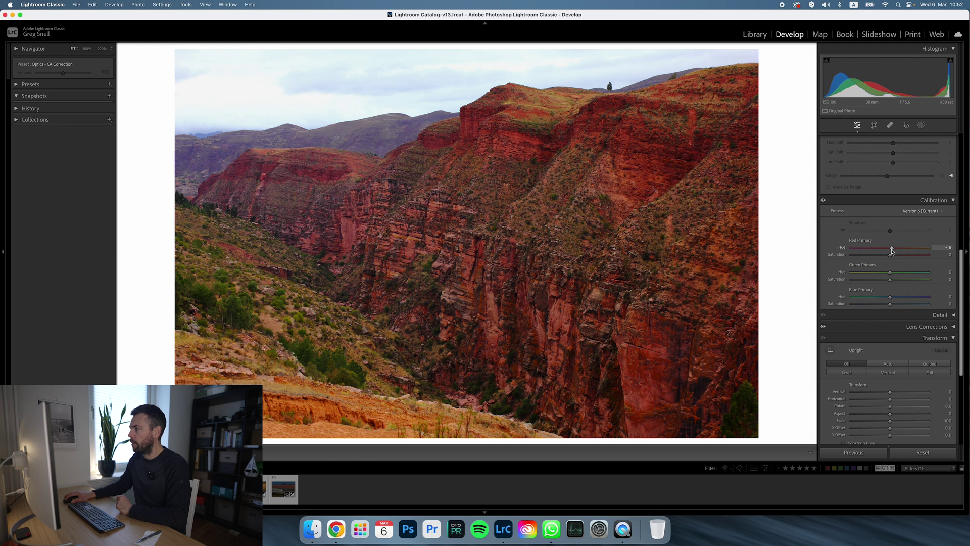
{"action": "mouse_move", "coordinate": [890, 251]}
{"action": "left_mouse_down"}
{"action": "mouse_move", "coordinate": [863, 252]}
{"action": "mouse_move", "coordinate": [892, 248]}
{"action": "left_mouse_up"}
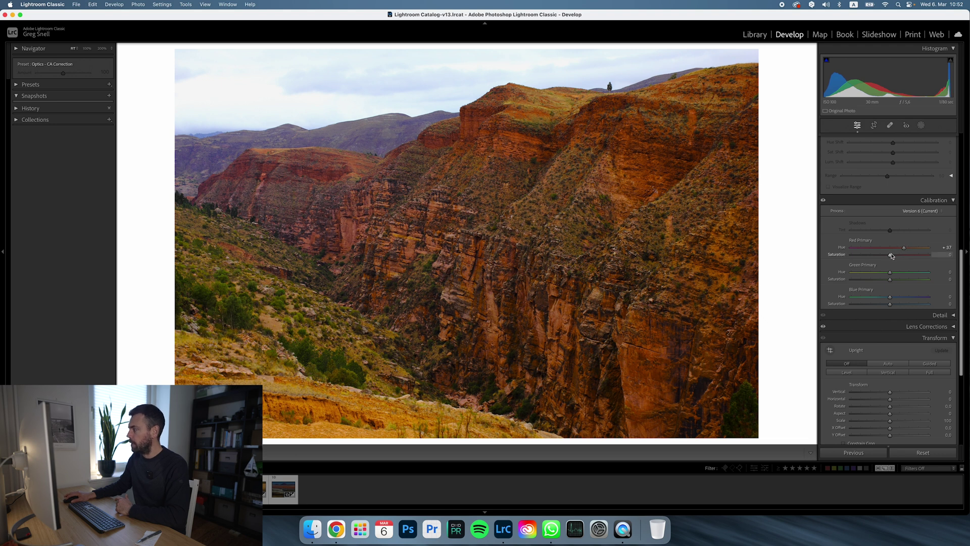
{"action": "left_click_drag", "start_coordinate": [878, 256], "coordinate": [869, 257]}
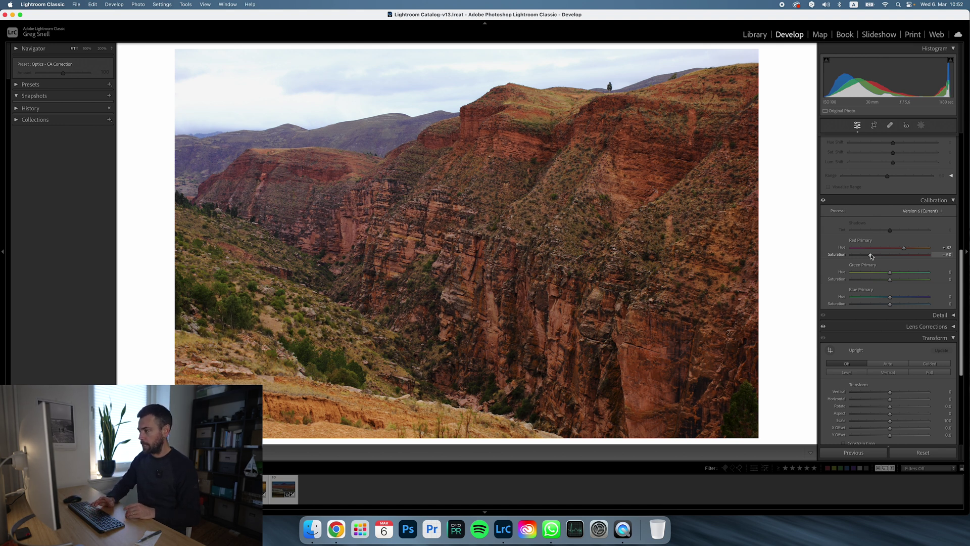
Compare the canyon photo before and after the calibration side by side, using Lights Out, and return to the single view
{"action": "key", "text": "l"}
{"action": "key", "text": "l"}
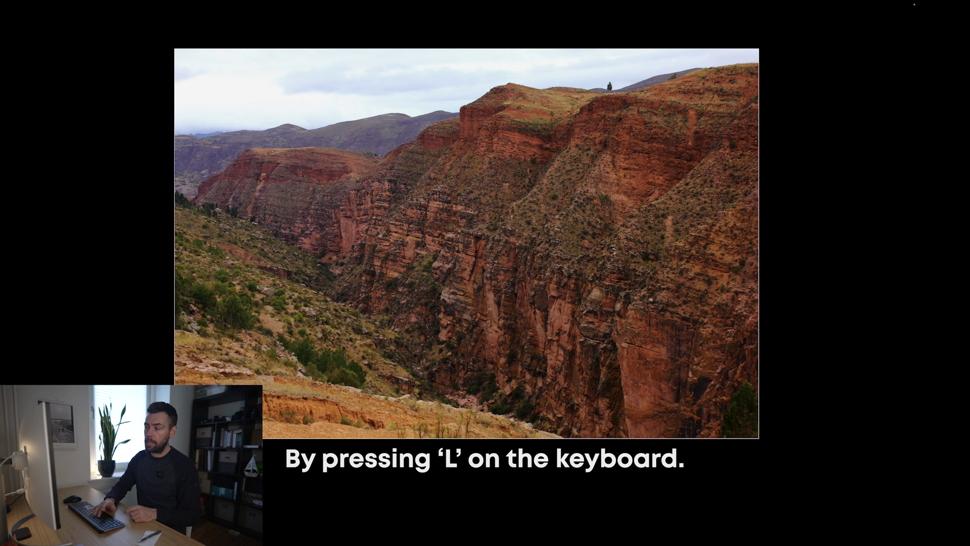
{"action": "key", "text": "y"}
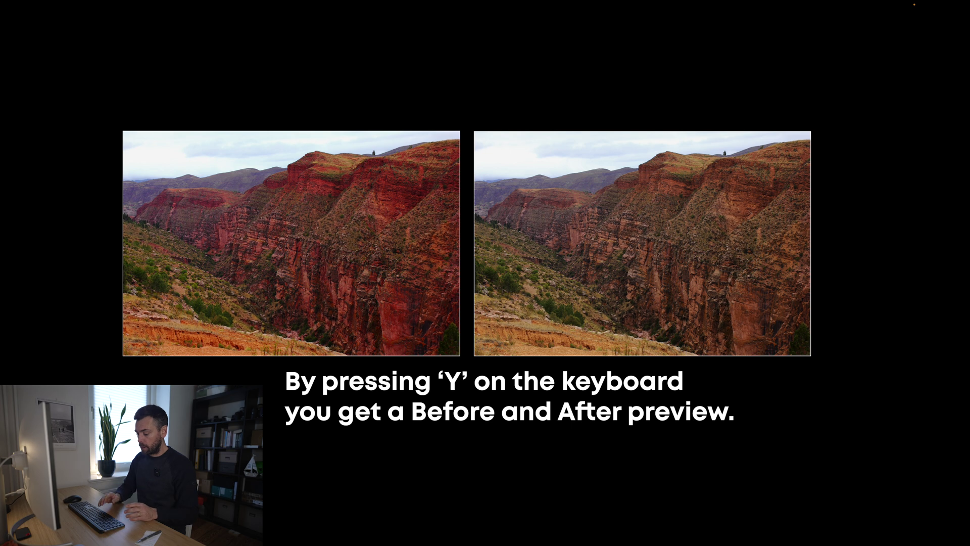
{"action": "key", "text": "l"}
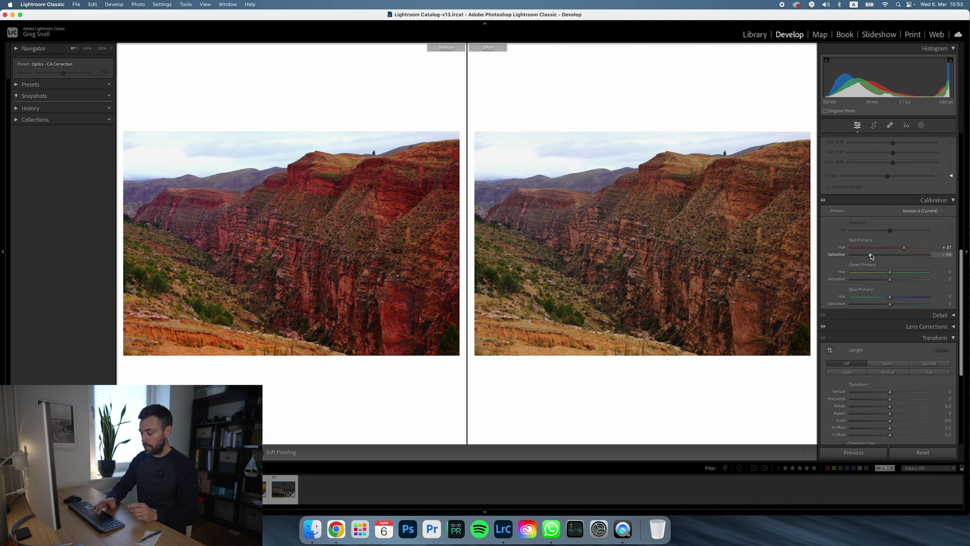
{"action": "key", "text": "y"}
{"action": "key", "text": "y"}
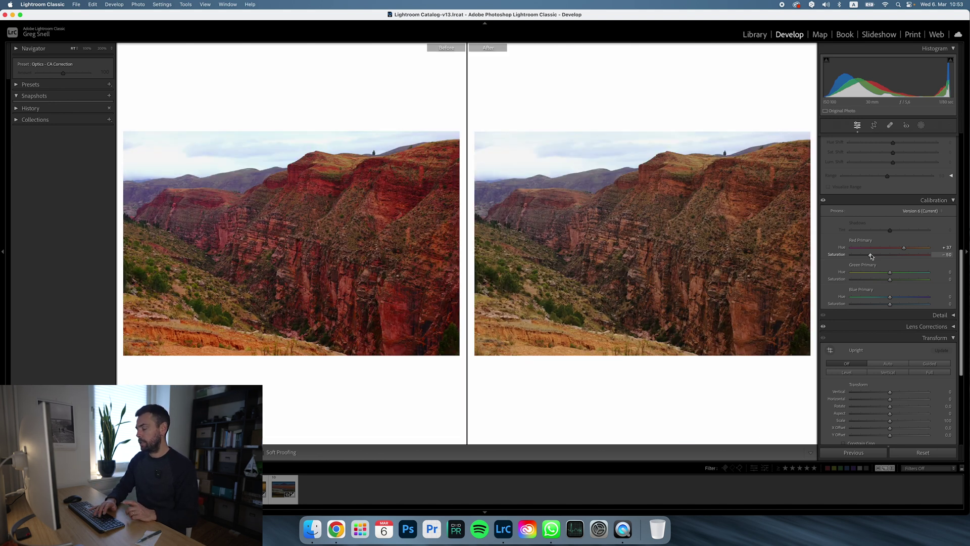
{"action": "key", "text": "y"}
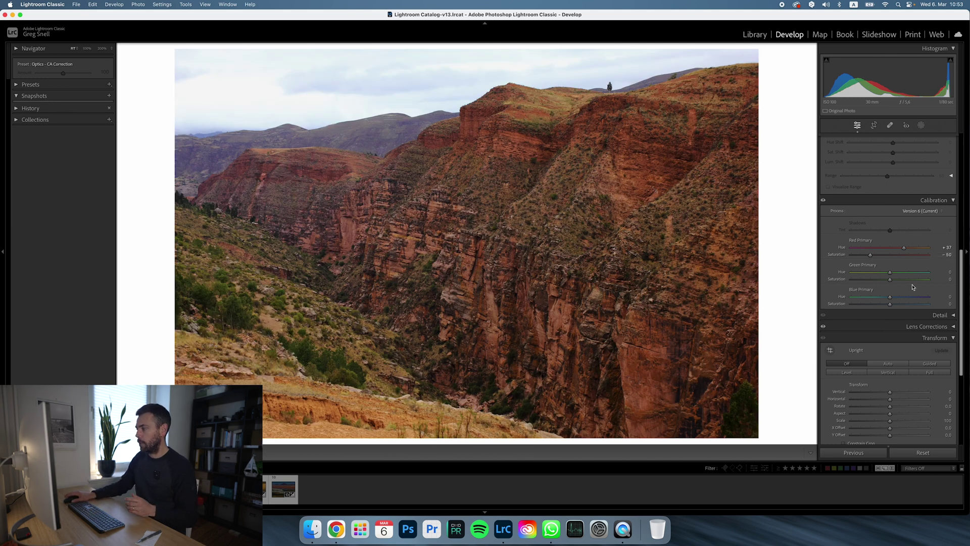
Set the green primary hue to +16 and saturation to -17, set the blue primary hue to +3, and slightly lower the blue saturation
{"action": "left_click_drag", "start_coordinate": [889, 273], "coordinate": [891, 297]}
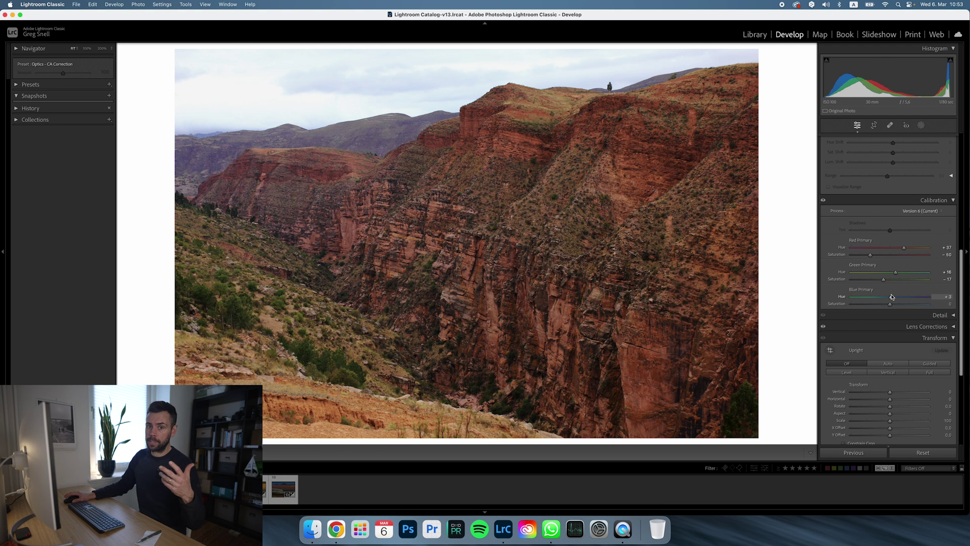
{"action": "left_click_drag", "start_coordinate": [891, 304], "coordinate": [888, 304]}
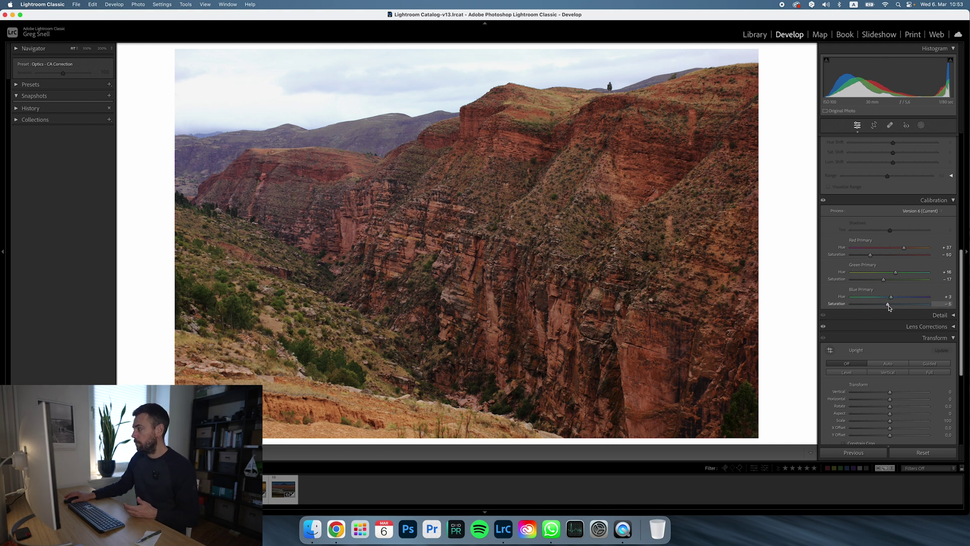
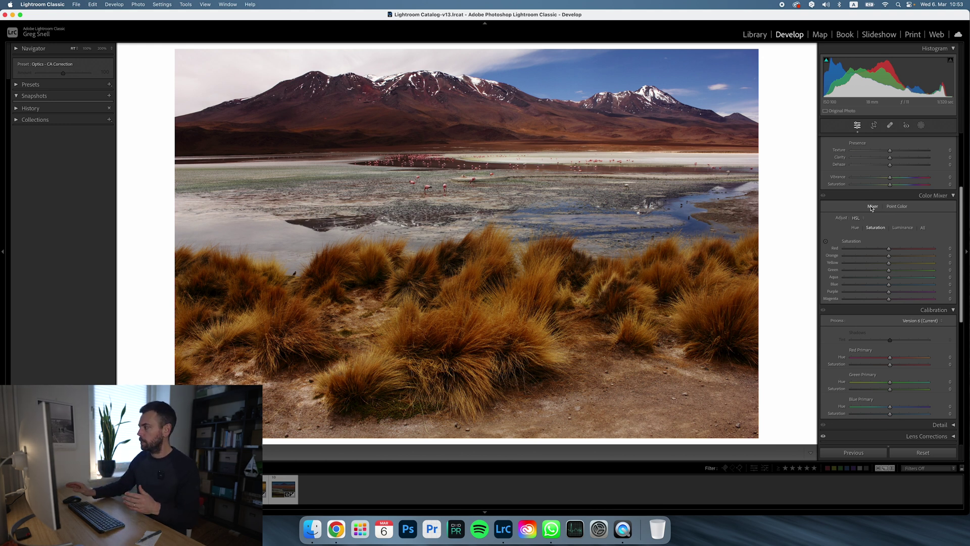
Sample the greenish marsh in the lagoon photo as a point color in the Color Mixer
{"action": "left_click", "coordinate": [899, 207]}
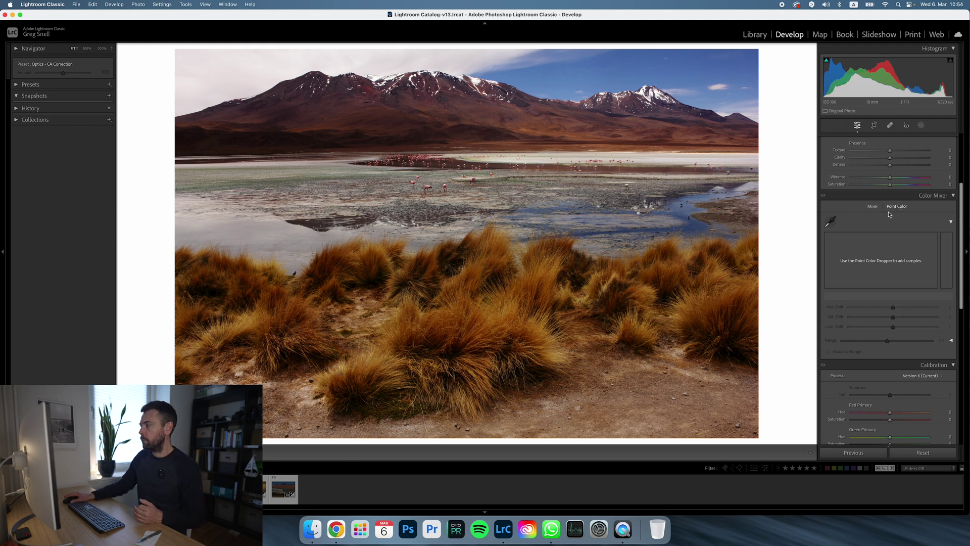
{"action": "left_click", "coordinate": [830, 221]}
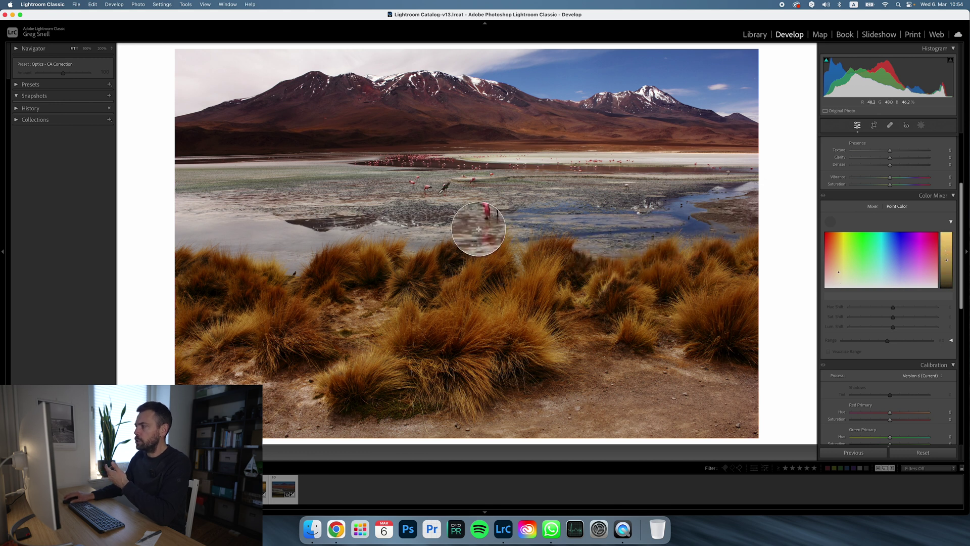
{"action": "left_click", "coordinate": [321, 216]}
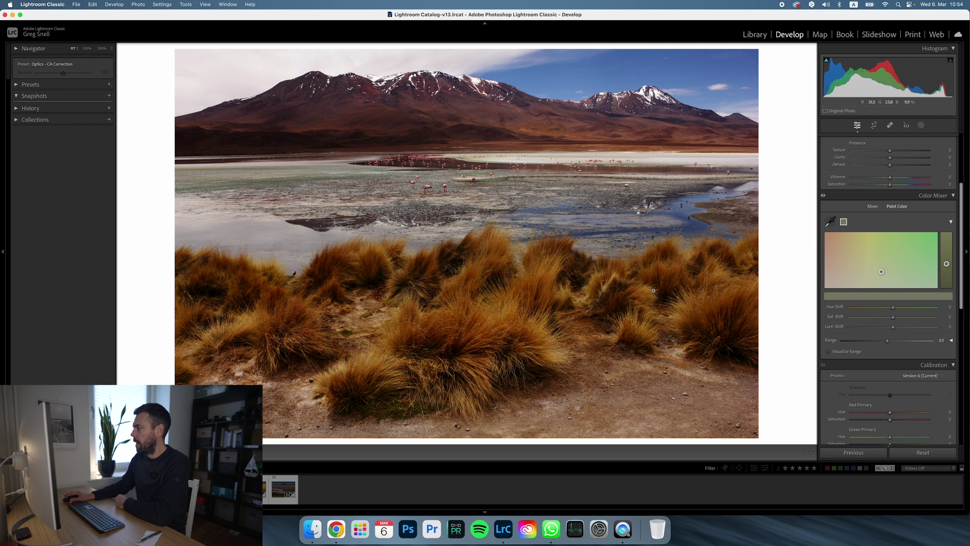
Set the sampled green's range to 56 by checking the visualized range, and set its saturation shift to 47 and hue shift to 20
{"action": "left_click_drag", "start_coordinate": [887, 340], "coordinate": [903, 342]}
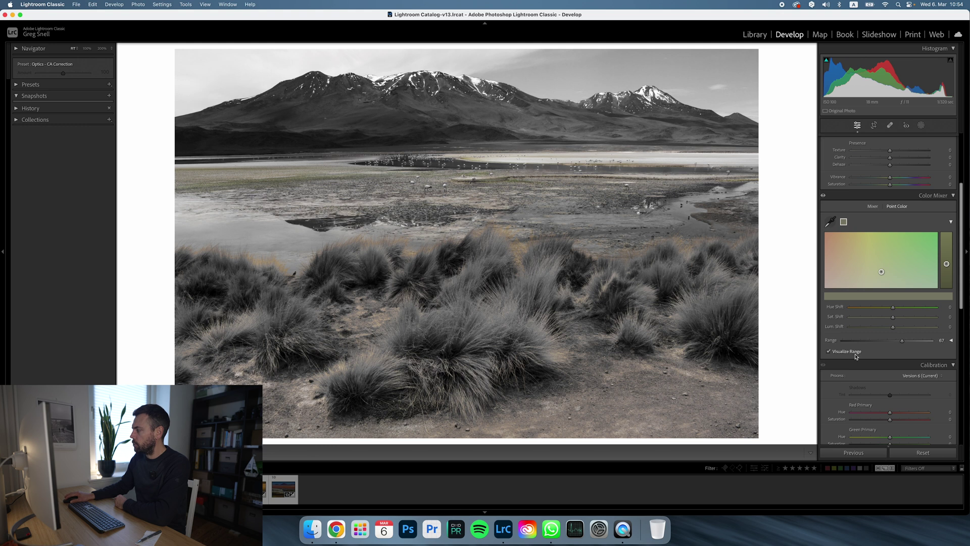
{"action": "mouse_move", "coordinate": [904, 342]}
{"action": "left_mouse_down"}
{"action": "mouse_move", "coordinate": [910, 337]}
{"action": "mouse_move", "coordinate": [893, 339]}
{"action": "left_mouse_up"}
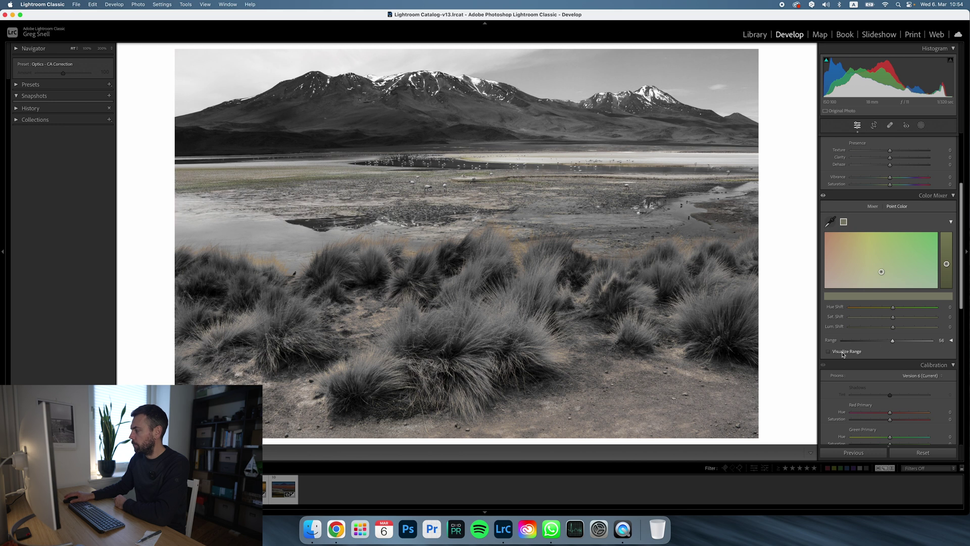
{"action": "left_click", "coordinate": [843, 354]}
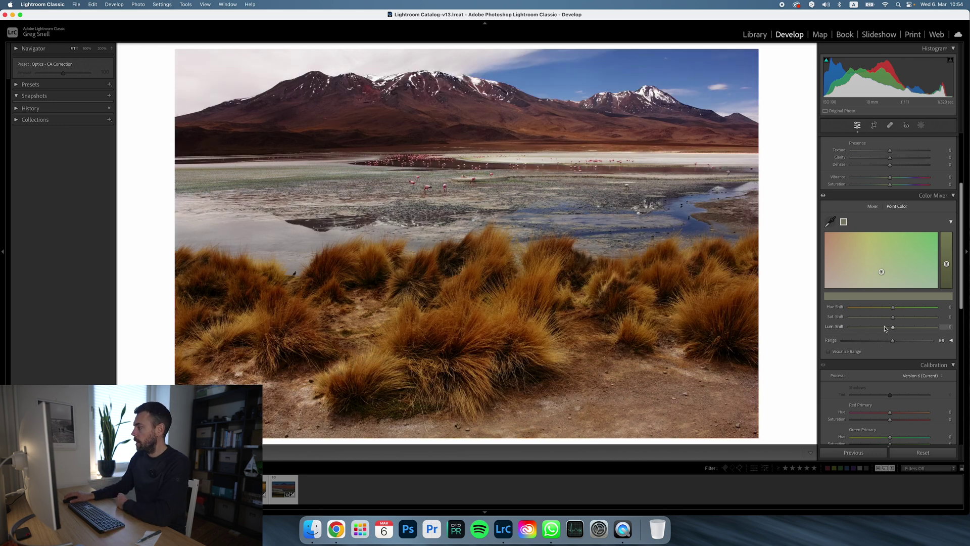
{"action": "left_click_drag", "start_coordinate": [895, 320], "coordinate": [907, 321]}
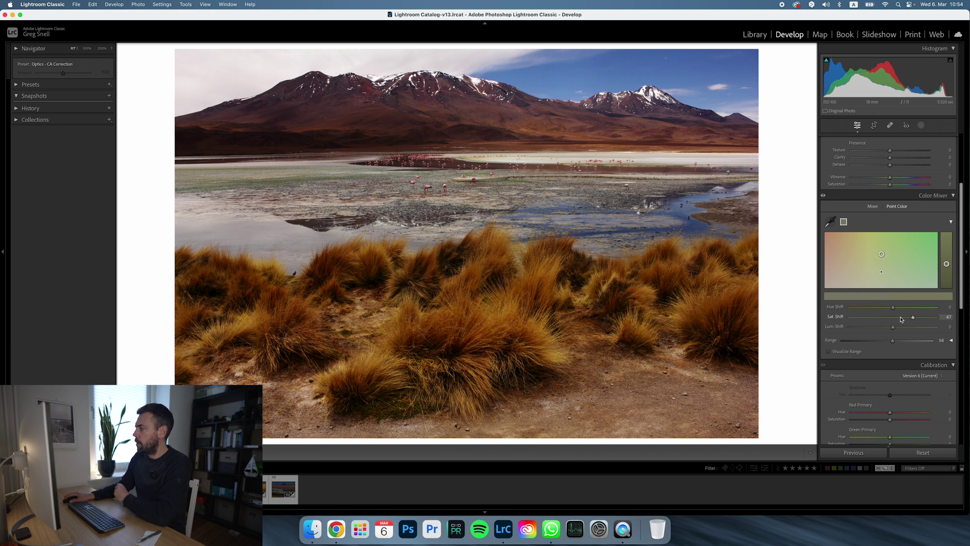
{"action": "mouse_move", "coordinate": [894, 310]}
{"action": "left_mouse_down"}
{"action": "mouse_move", "coordinate": [911, 309]}
{"action": "mouse_move", "coordinate": [887, 311]}
{"action": "mouse_move", "coordinate": [901, 310]}
{"action": "left_mouse_up"}
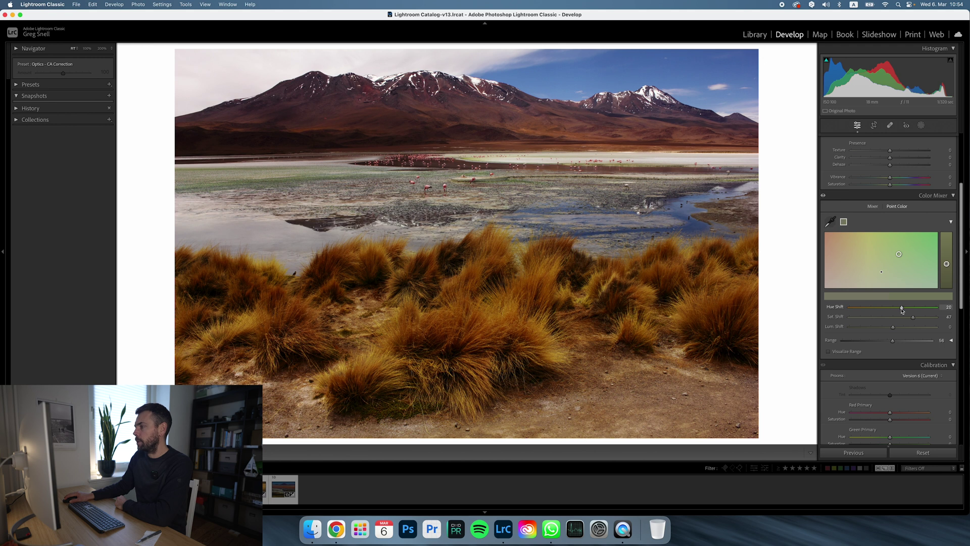
Sample the blue sky above the mountains as a second point color, raise its luminance and set its saturation shift to -15
{"action": "left_click", "coordinate": [827, 227]}
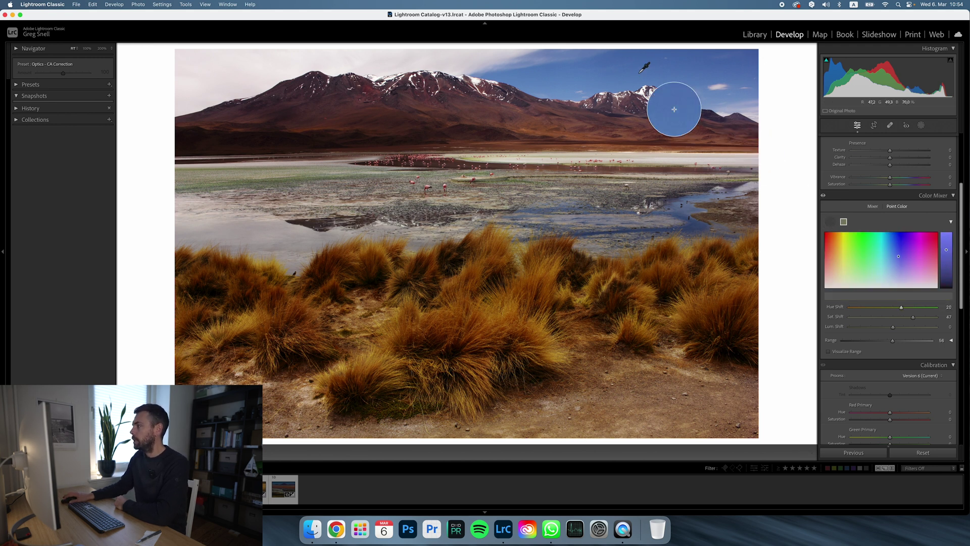
{"action": "left_click", "coordinate": [639, 74]}
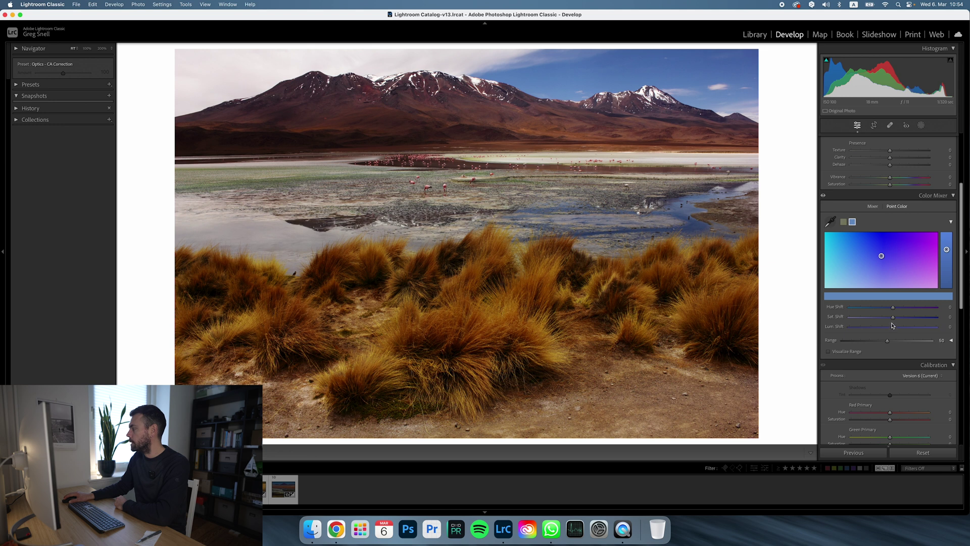
{"action": "mouse_move", "coordinate": [892, 327]}
{"action": "left_mouse_down"}
{"action": "mouse_move", "coordinate": [911, 331]}
{"action": "mouse_move", "coordinate": [886, 318]}
{"action": "left_mouse_up"}
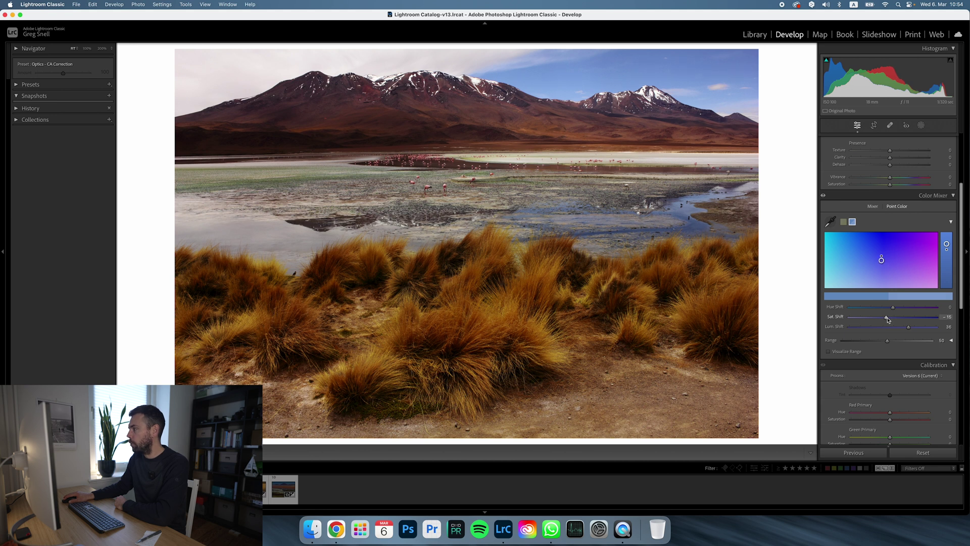
Sample the orange grass in the foreground as a third point color and set its saturation shift to -20
{"action": "left_click", "coordinate": [829, 220]}
{"action": "left_click", "coordinate": [586, 319]}
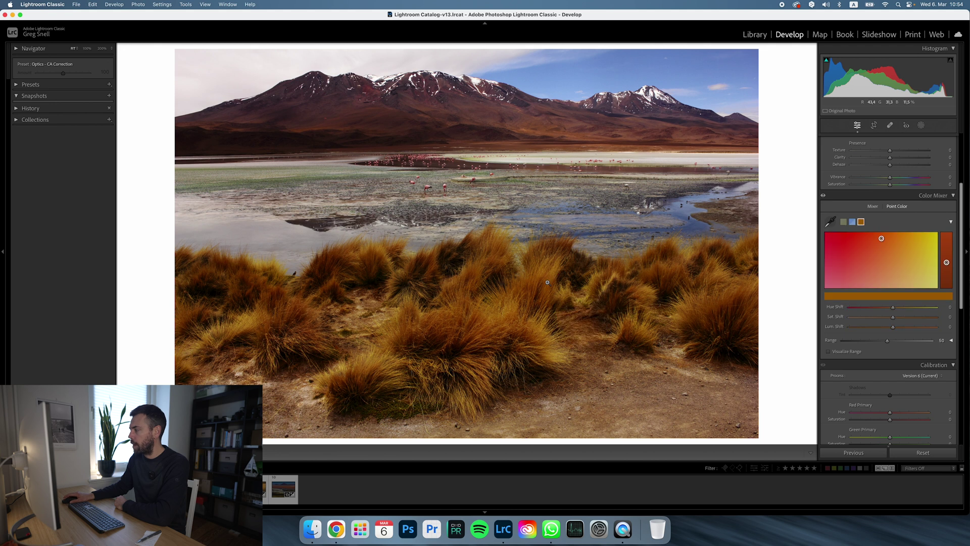
{"action": "left_click_drag", "start_coordinate": [893, 317], "coordinate": [885, 320]}
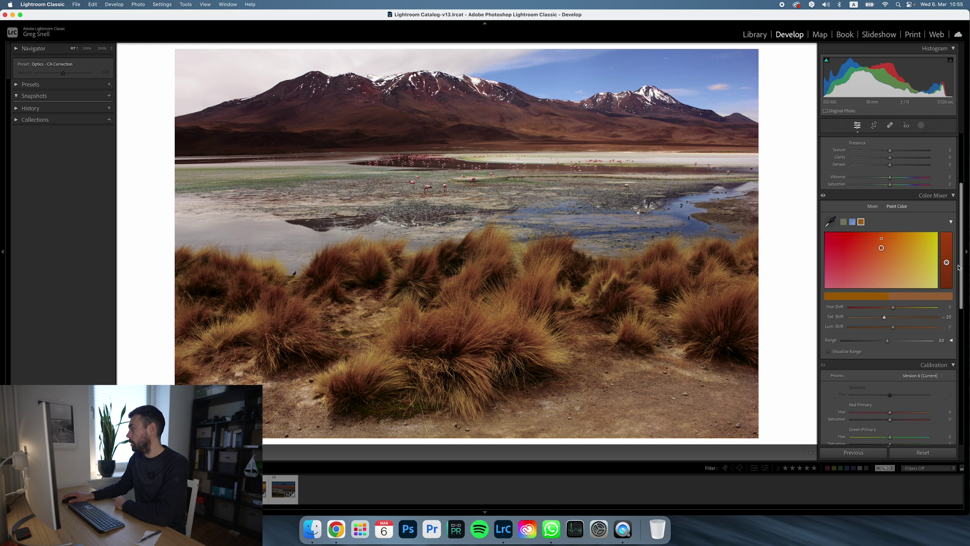
In Calibration, set red primary hue +25 and saturation -21, green hue +17 and saturation -12, blue hue -8 and saturation +17
{"action": "left_click_drag", "start_coordinate": [962, 263], "coordinate": [965, 309]}
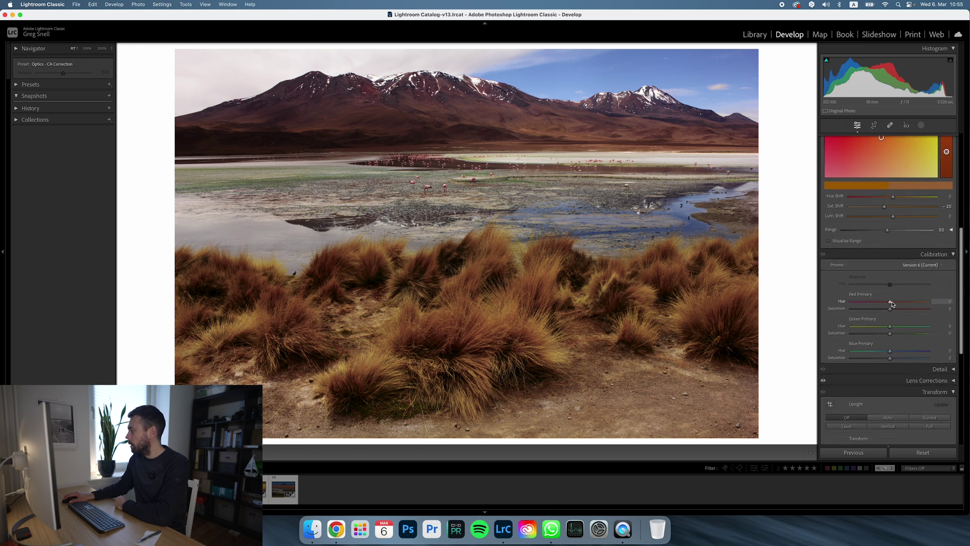
{"action": "left_click_drag", "start_coordinate": [893, 303], "coordinate": [891, 329]}
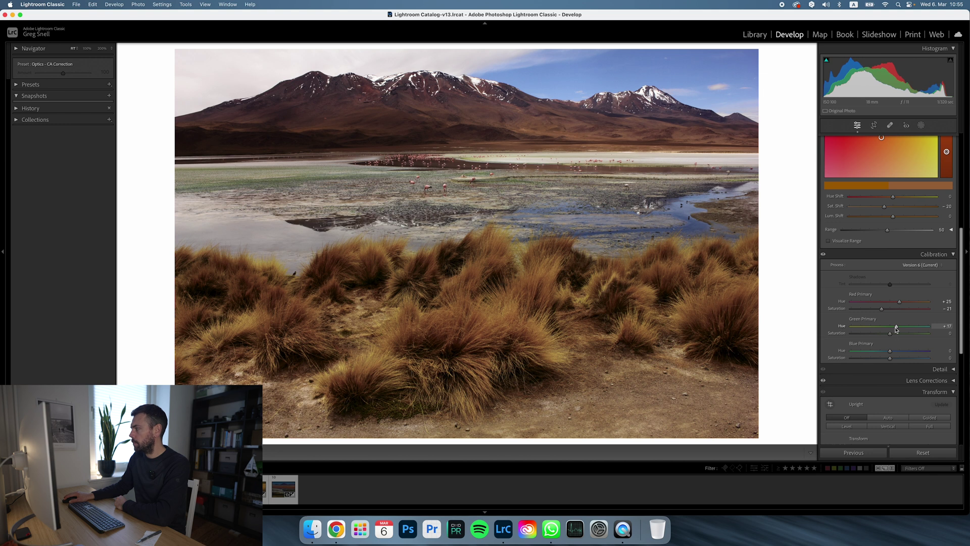
{"action": "left_click_drag", "start_coordinate": [894, 335], "coordinate": [880, 335]}
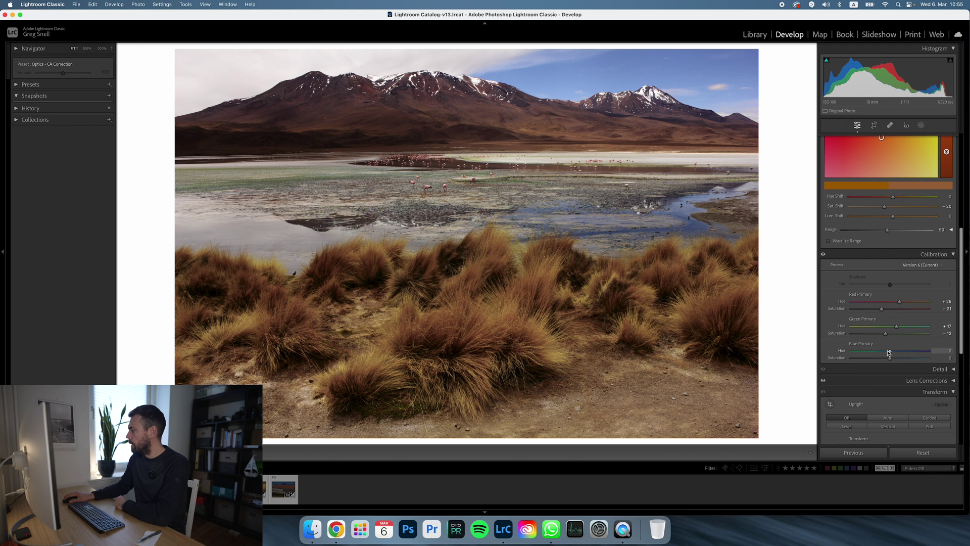
{"action": "mouse_move", "coordinate": [890, 352]}
{"action": "left_mouse_down"}
{"action": "mouse_move", "coordinate": [909, 352]}
{"action": "mouse_move", "coordinate": [890, 354]}
{"action": "left_mouse_up"}
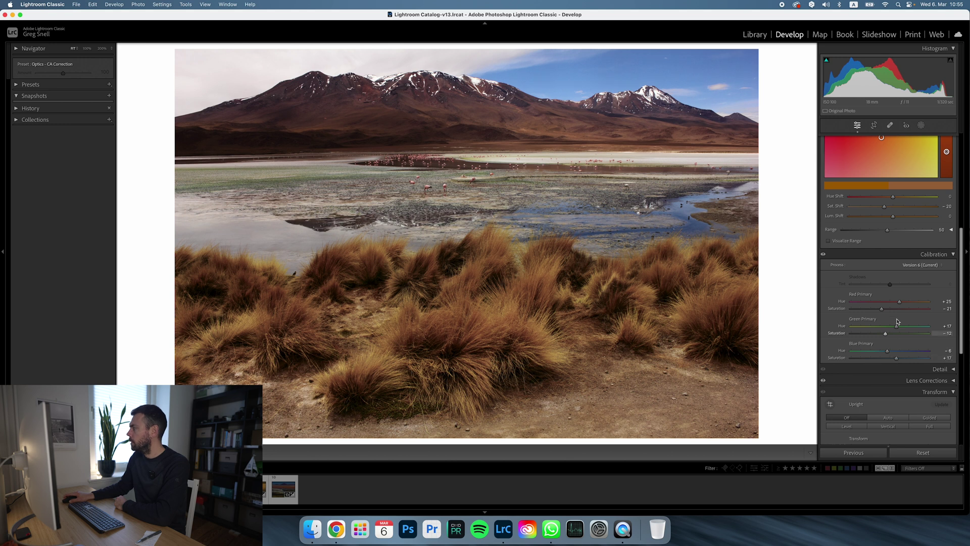
Sample a reddish tone in the lagoon photo as a fourth point color and set its saturation shift to 14
{"action": "left_click_drag", "start_coordinate": [958, 298], "coordinate": [958, 200]}
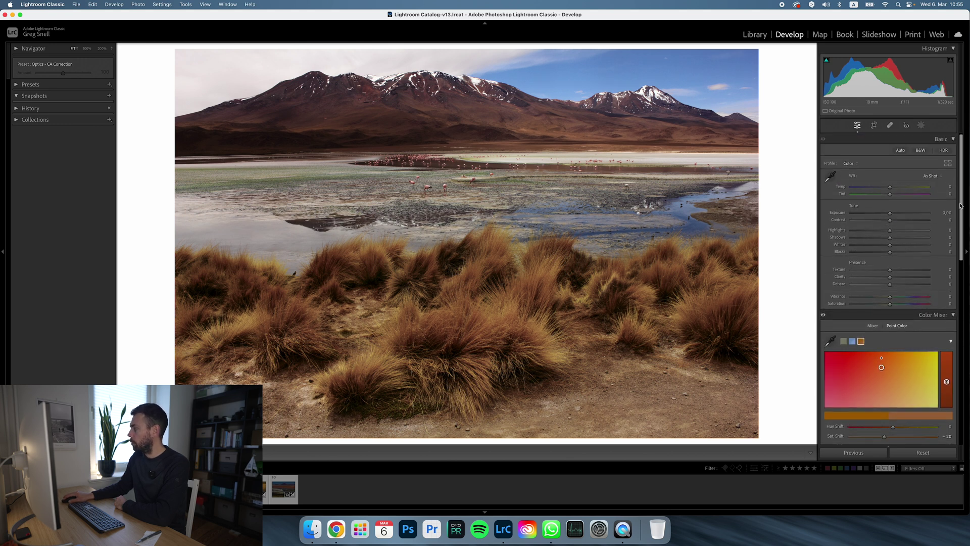
{"action": "scroll", "coordinate": [889, 263], "scroll_direction": "down", "scroll_amount": 3}
{"action": "left_click", "coordinate": [831, 235]}
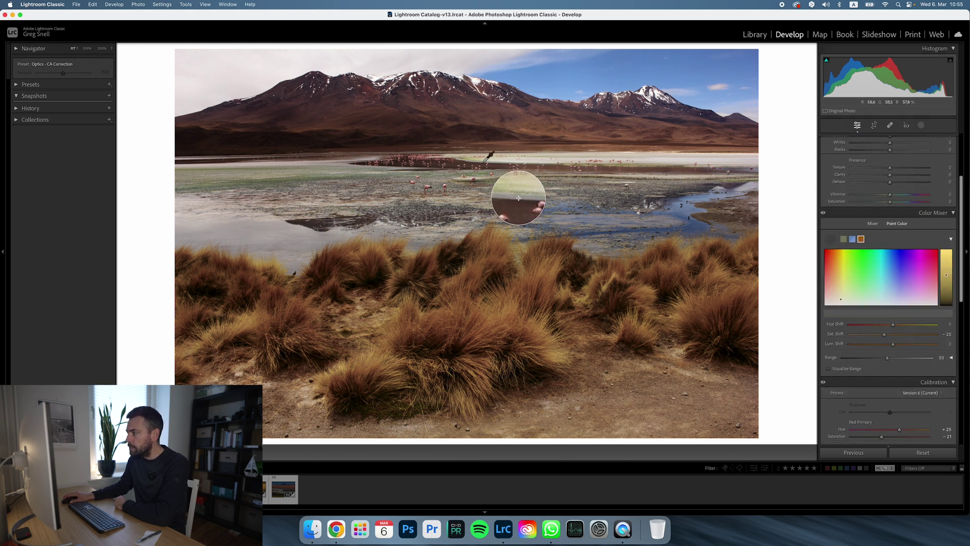
{"action": "left_click", "coordinate": [480, 223]}
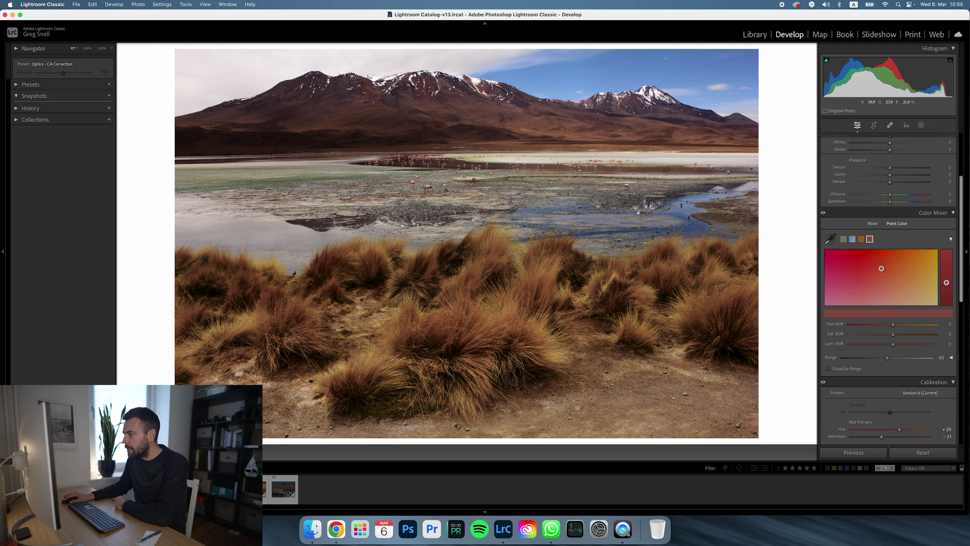
{"action": "left_click_drag", "start_coordinate": [894, 337], "coordinate": [900, 338]}
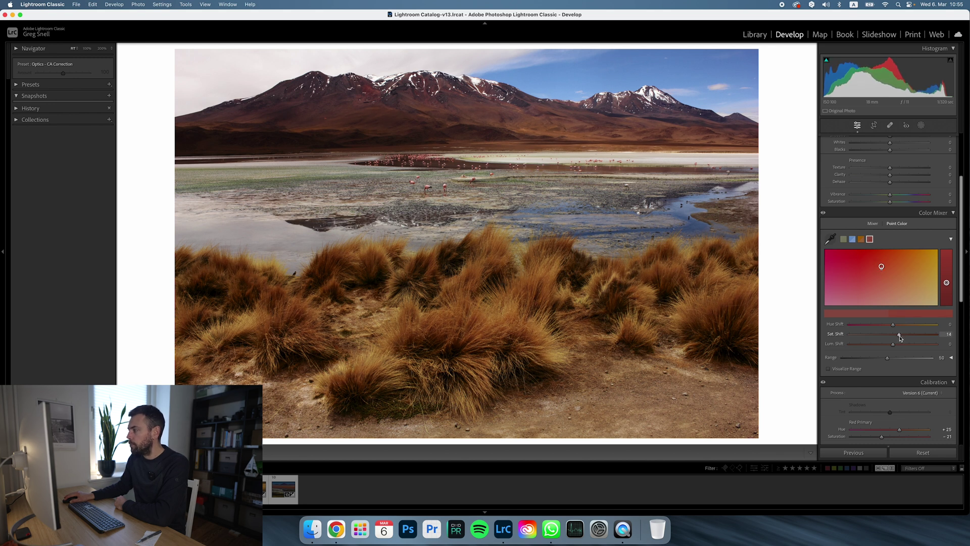
Compare the lagoon photo before and after editing, with the surrounding interface blacked out
{"action": "key", "text": "l"}
{"action": "key", "text": "l"}
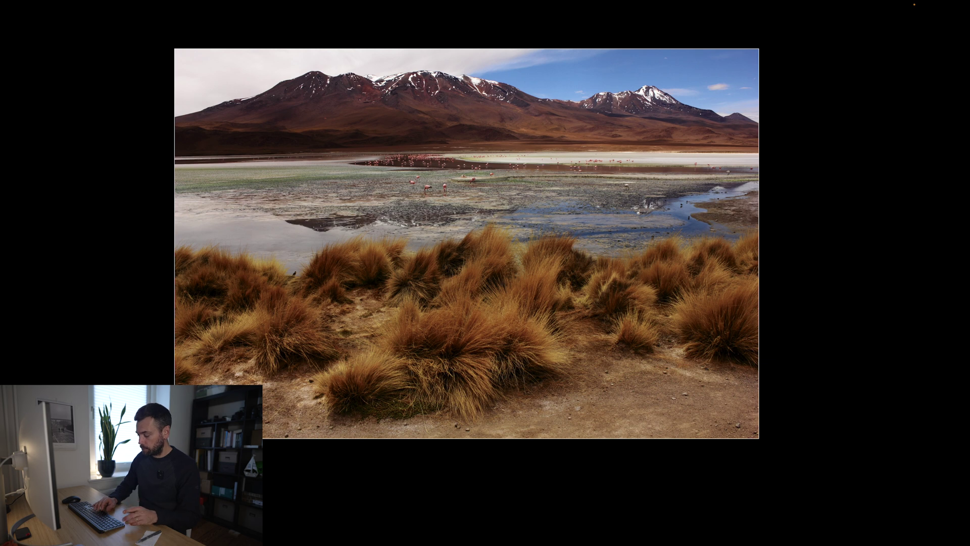
{"action": "key", "text": "y"}
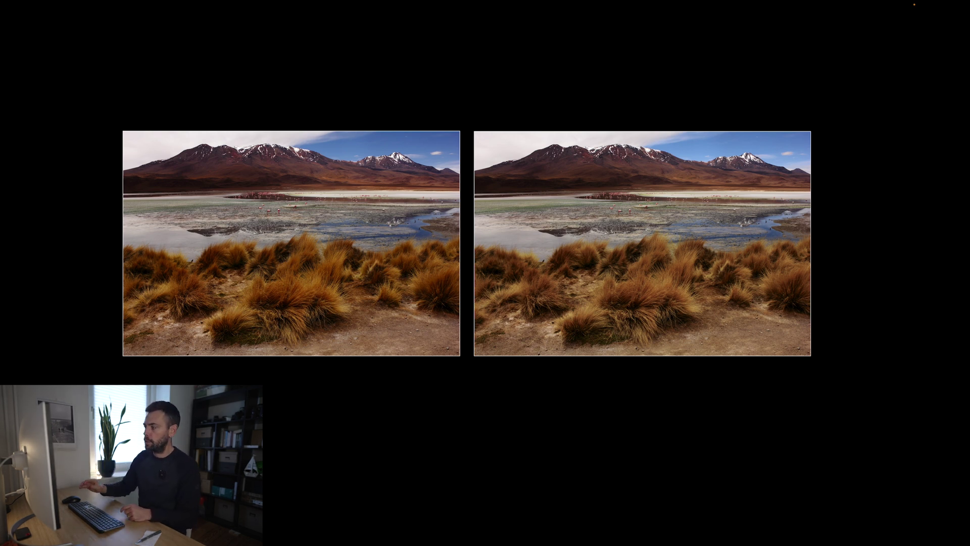
{"action": "key", "text": "l"}
{"action": "key", "text": "l"}
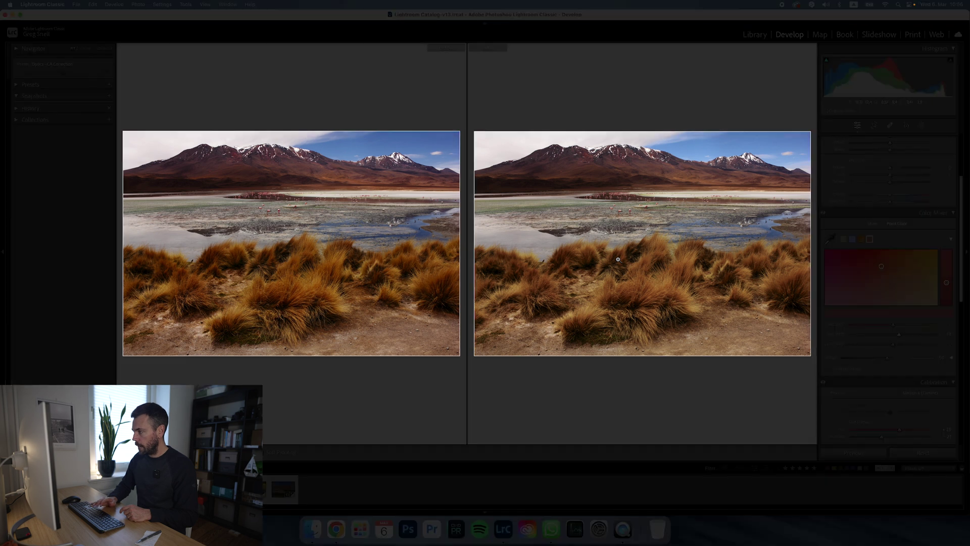
{"action": "key", "text": "l"}
{"action": "key", "text": "y"}
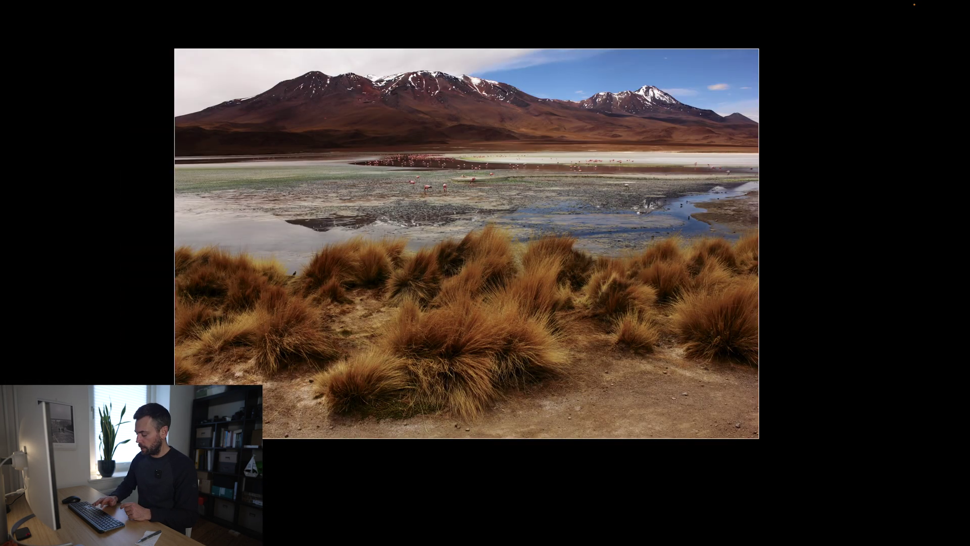
{"action": "key", "text": "l"}
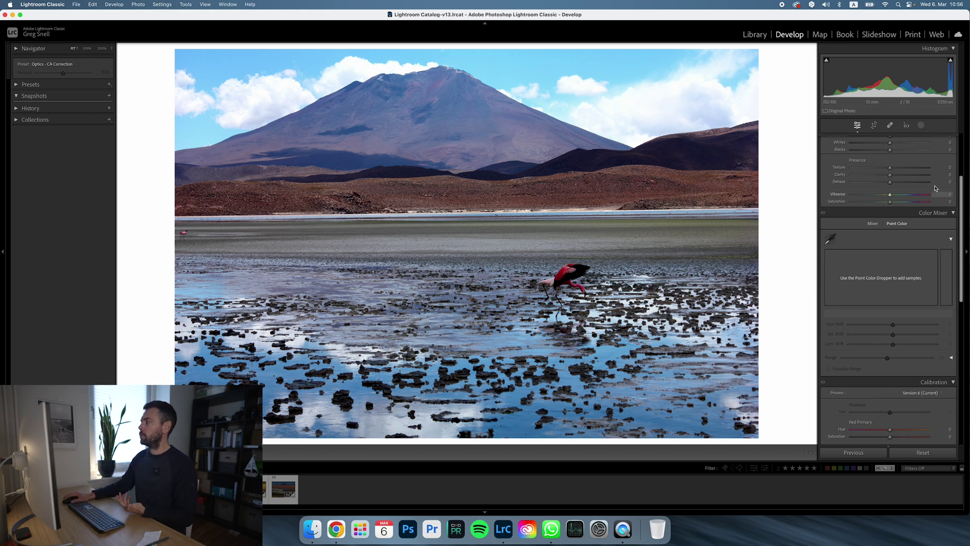
Add a linear gradient mask to the feeding flamingo photo, fading from the volcano's summit down into the wetland
{"action": "left_click", "coordinate": [921, 125]}
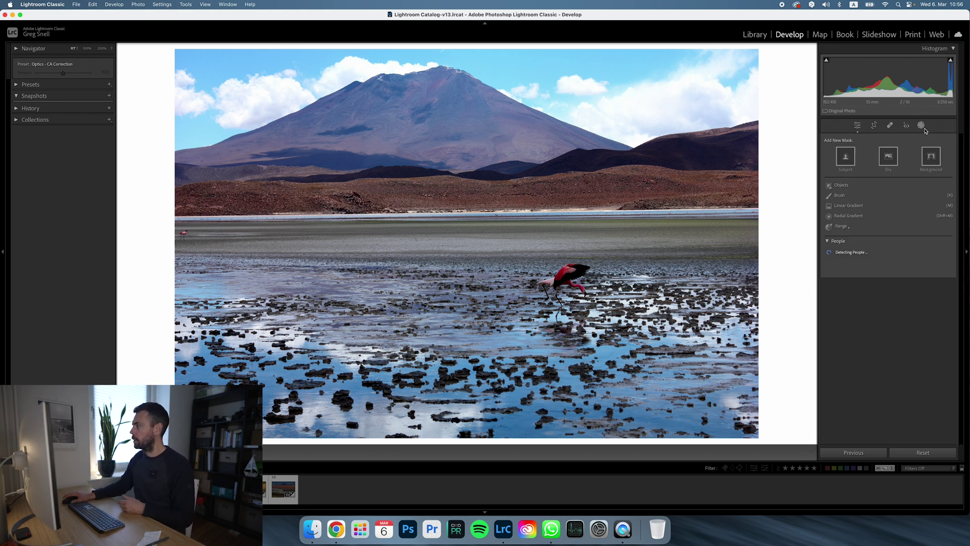
{"action": "left_click", "coordinate": [849, 206]}
{"action": "left_click_drag", "start_coordinate": [449, 70], "coordinate": [452, 336]}
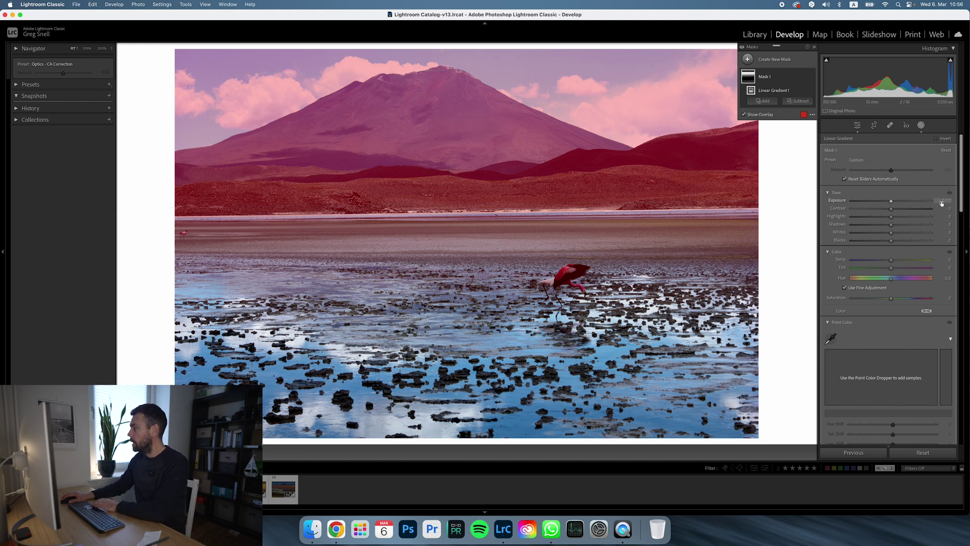
Set the sky gradient's exposure to -1.00, highlights to -34 and saturation to -37, and finish editing that mask
{"action": "left_click_drag", "start_coordinate": [941, 202], "coordinate": [941, 203]}
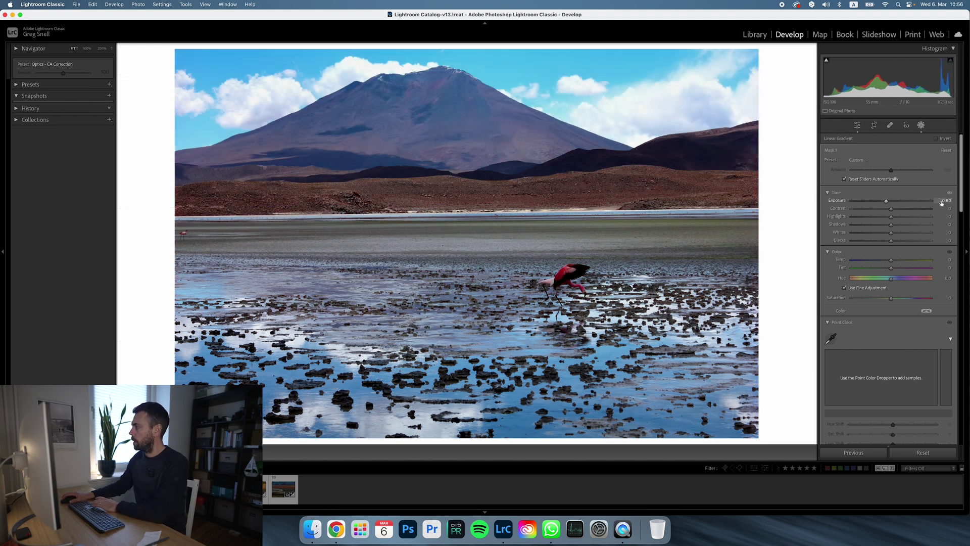
{"action": "left_click_drag", "start_coordinate": [941, 203], "coordinate": [878, 218]}
{"action": "left_click_drag", "start_coordinate": [891, 298], "coordinate": [878, 302]}
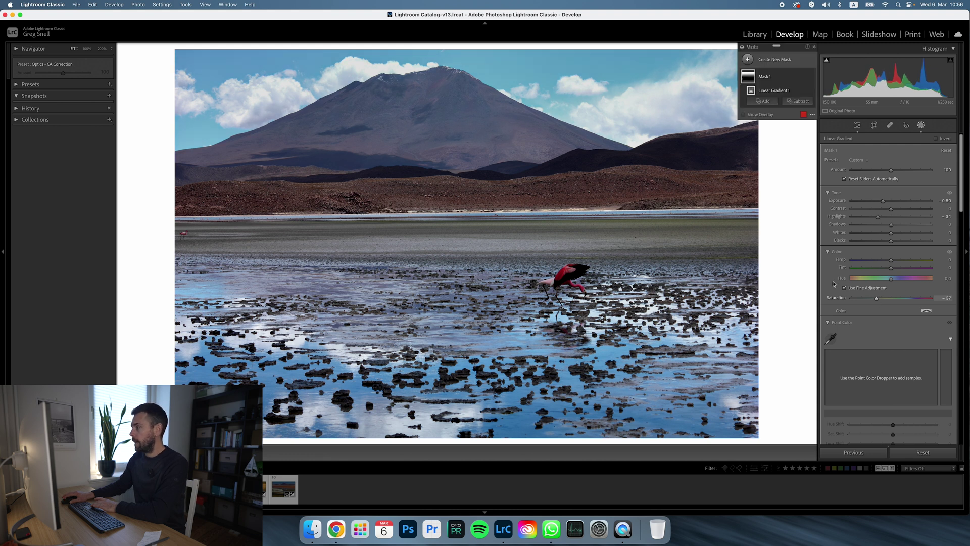
{"action": "left_click", "coordinate": [942, 200]}
{"action": "type", "text": "-1"}
{"action": "key", "text": "Return"}
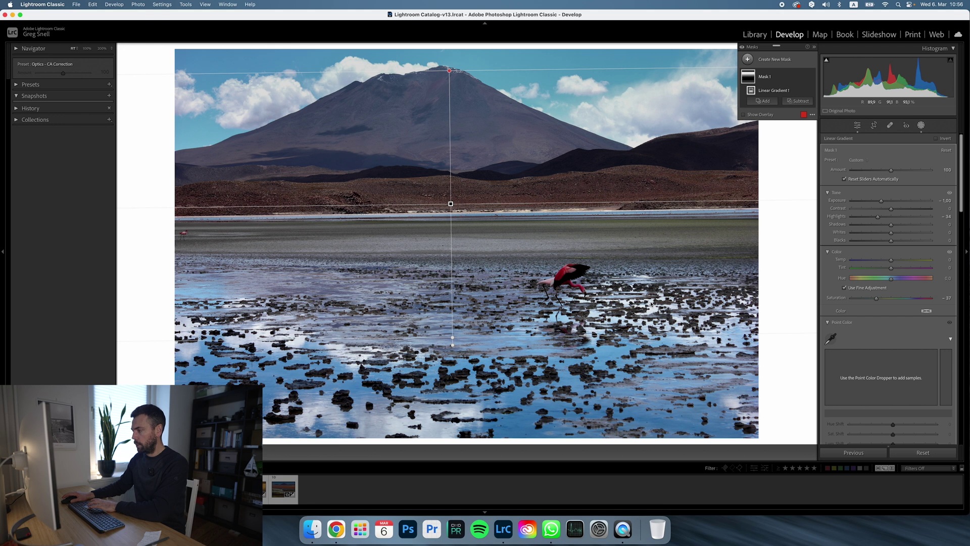
{"action": "key", "text": "Escape"}
Add a second linear gradient mask fading upward from the wetland foreground to the volcano's slope
{"action": "left_click", "coordinate": [786, 61]}
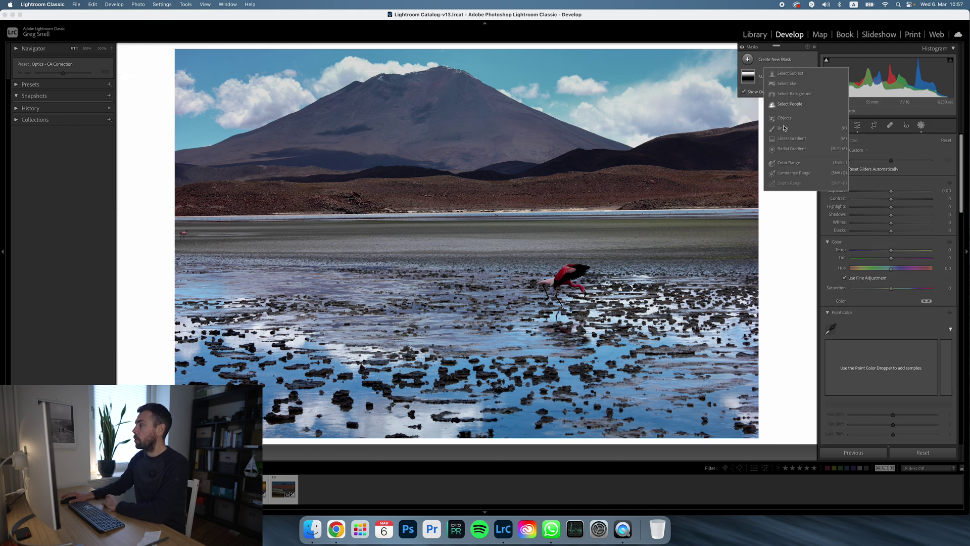
{"action": "left_click", "coordinate": [791, 143]}
{"action": "left_click_drag", "start_coordinate": [508, 419], "coordinate": [507, 143]}
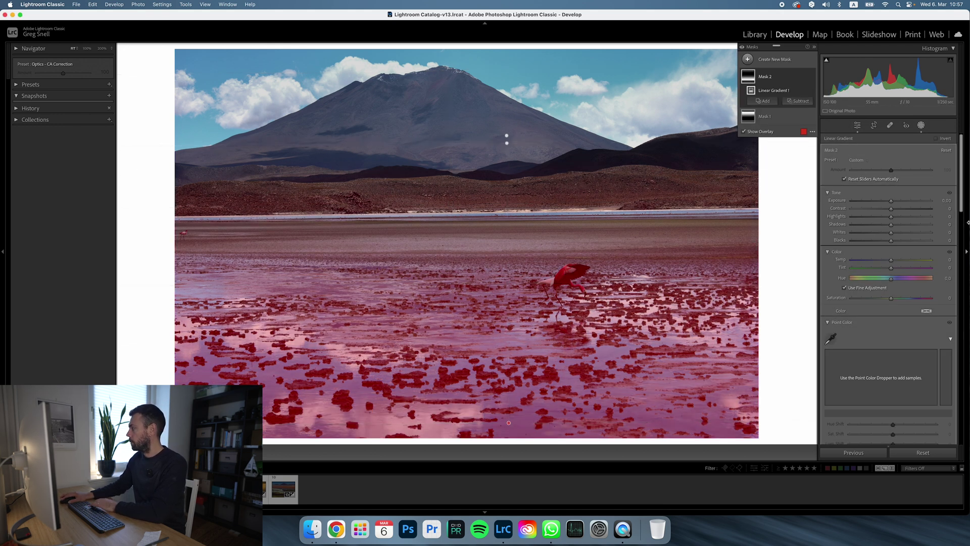
Set the foreground gradient's shadows to 82, contrast to 35, saturation to -22 and blacks to -16, and leave masking
{"action": "left_click", "coordinate": [892, 228]}
{"action": "mouse_move", "coordinate": [904, 227]}
{"action": "left_mouse_down"}
{"action": "mouse_move", "coordinate": [924, 227]}
{"action": "mouse_move", "coordinate": [907, 210]}
{"action": "left_mouse_up"}
{"action": "left_click_drag", "start_coordinate": [890, 298], "coordinate": [882, 299]}
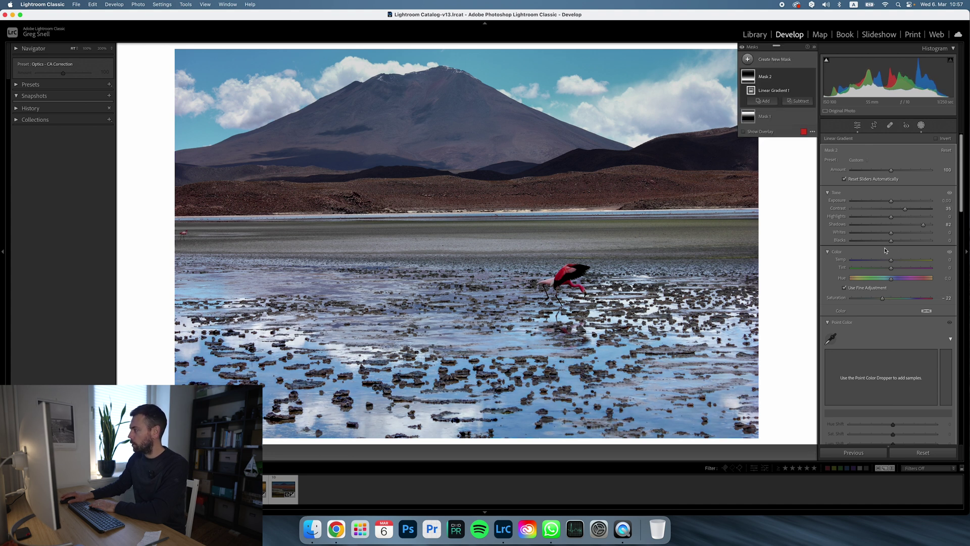
{"action": "left_click_drag", "start_coordinate": [890, 242], "coordinate": [887, 242]}
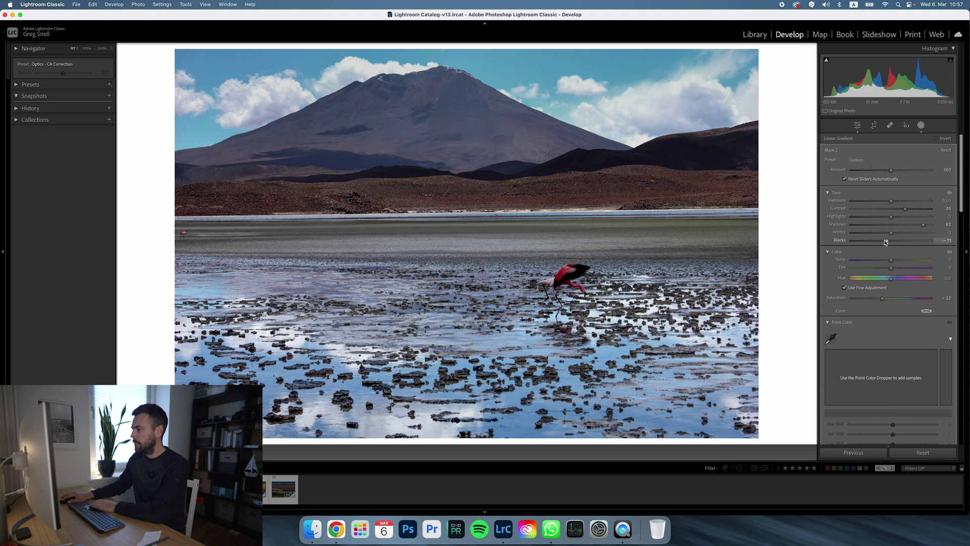
{"action": "left_click_drag", "start_coordinate": [883, 242], "coordinate": [884, 241]}
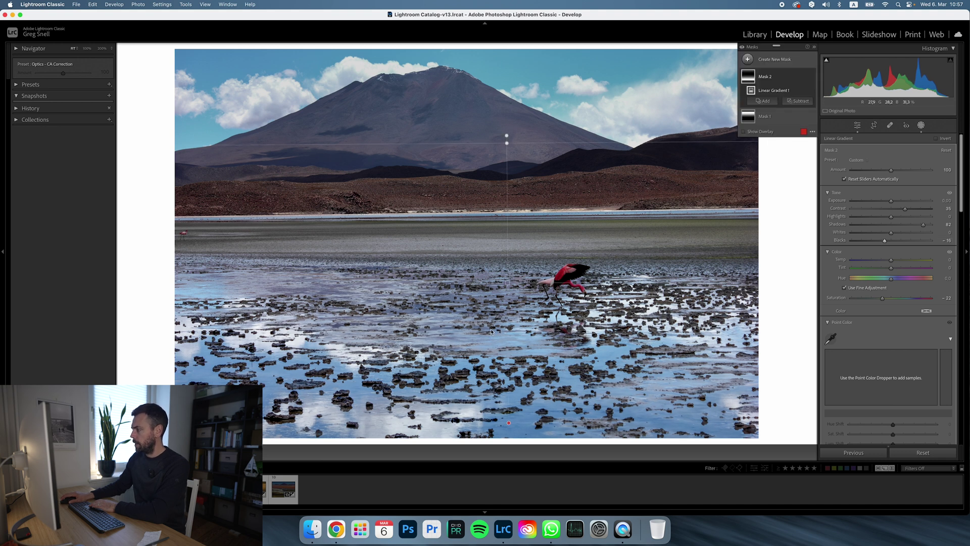
{"action": "key", "text": "shift+w"}
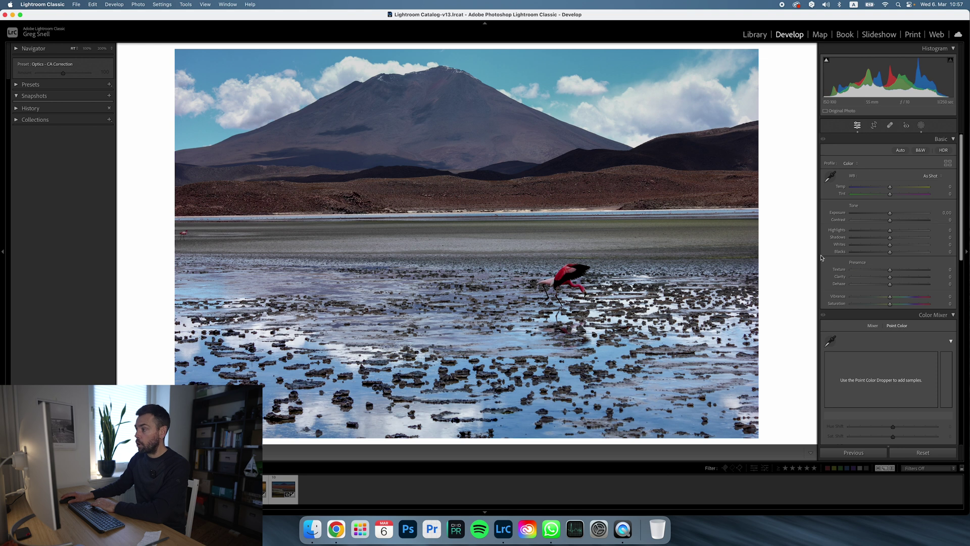
Compare the flamingo photo before and after the gradient edits, with the surrounding interface blacked out
{"action": "key", "text": "l"}
{"action": "key", "text": "l"}
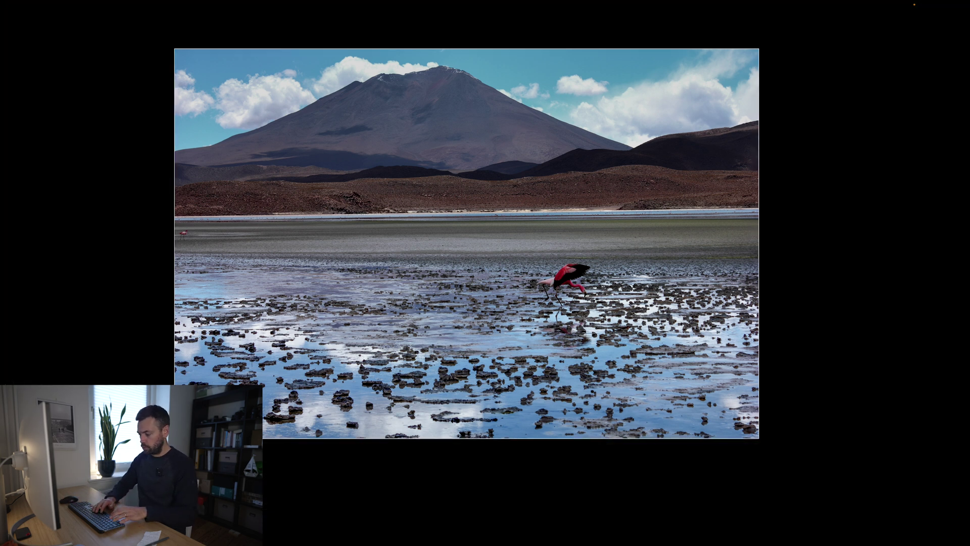
{"action": "key", "text": "y"}
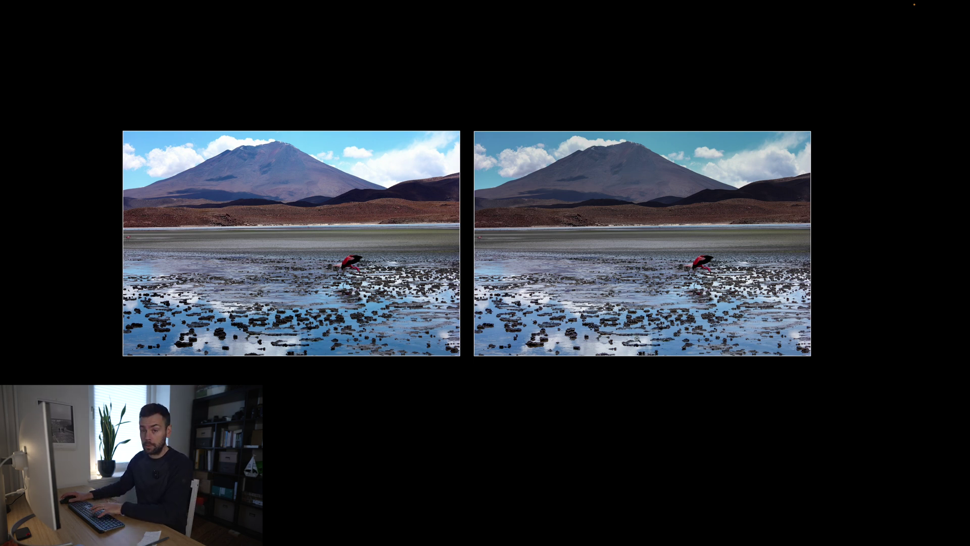
{"action": "key", "text": "y"}
{"action": "key", "text": "l"}
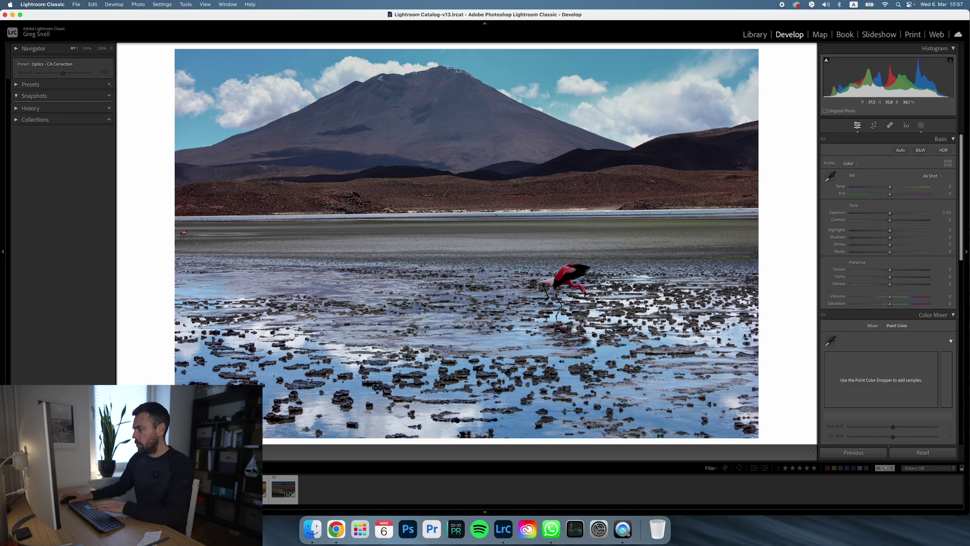
Toggle the sky gradient mask (Mask 1) off and on to examine its effect on the flamingo photo
{"action": "left_click", "coordinate": [921, 126]}
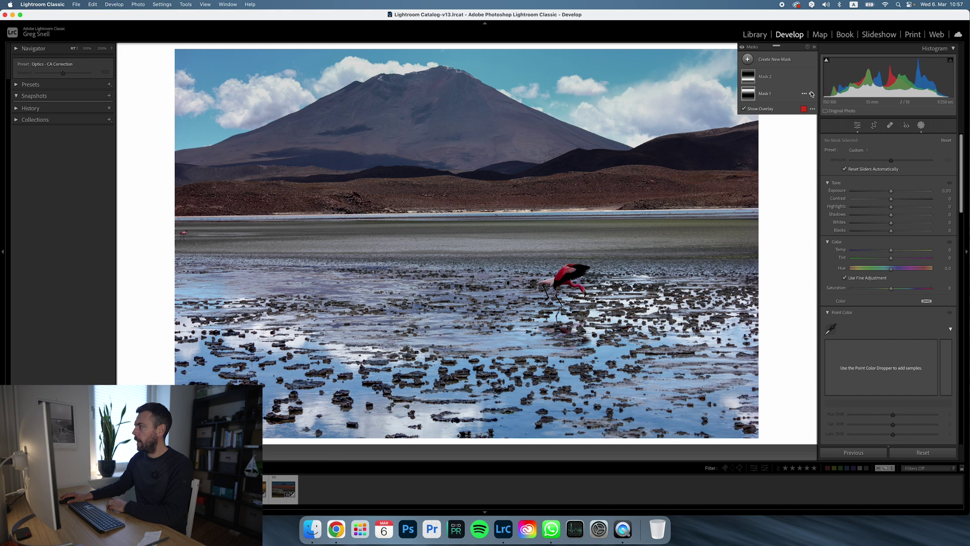
{"action": "left_click", "coordinate": [811, 94]}
{"action": "double_click", "coordinate": [811, 94]}
{"action": "left_click", "coordinate": [812, 93]}
{"action": "left_click", "coordinate": [811, 94]}
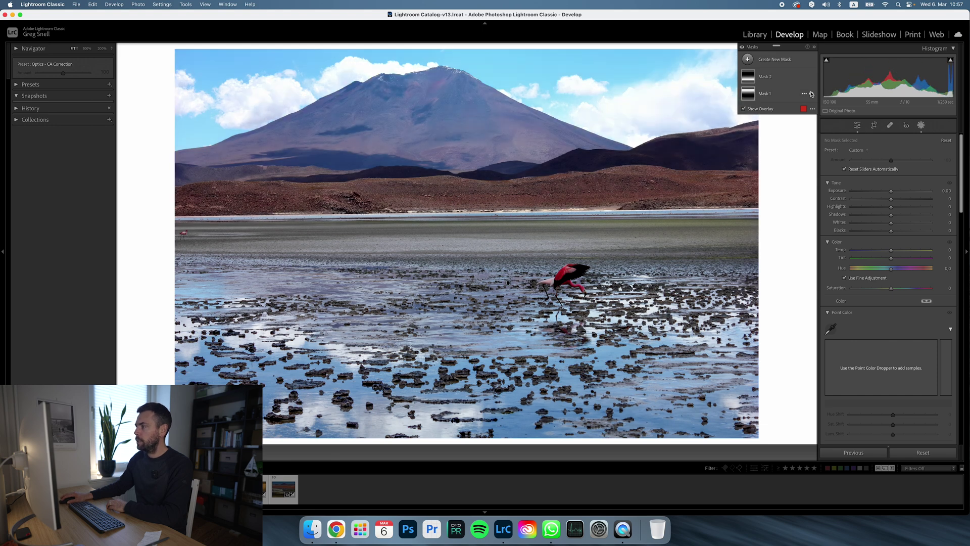
{"action": "left_click", "coordinate": [812, 94]}
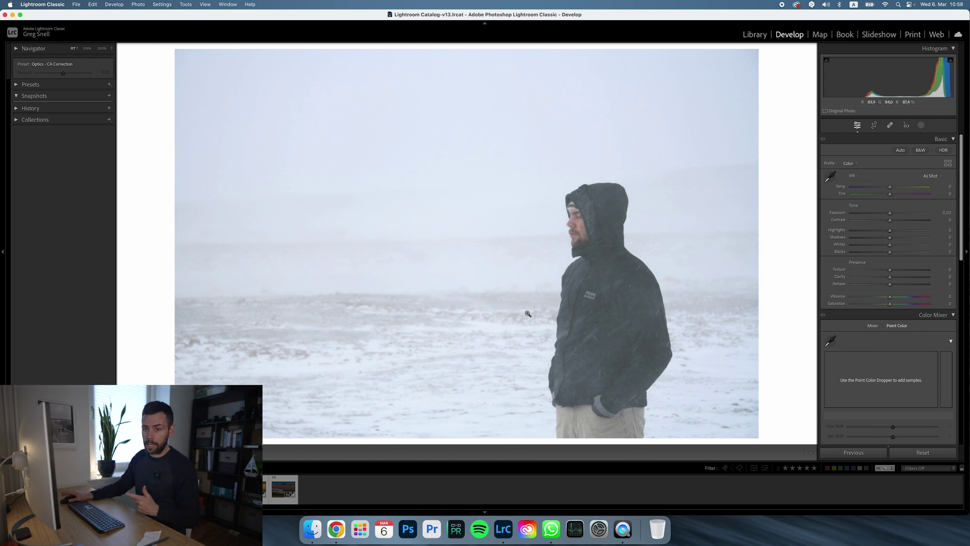
Create a subject mask of the man in the snow photo and add an inverted duplicate of it
{"action": "left_click", "coordinate": [920, 125]}
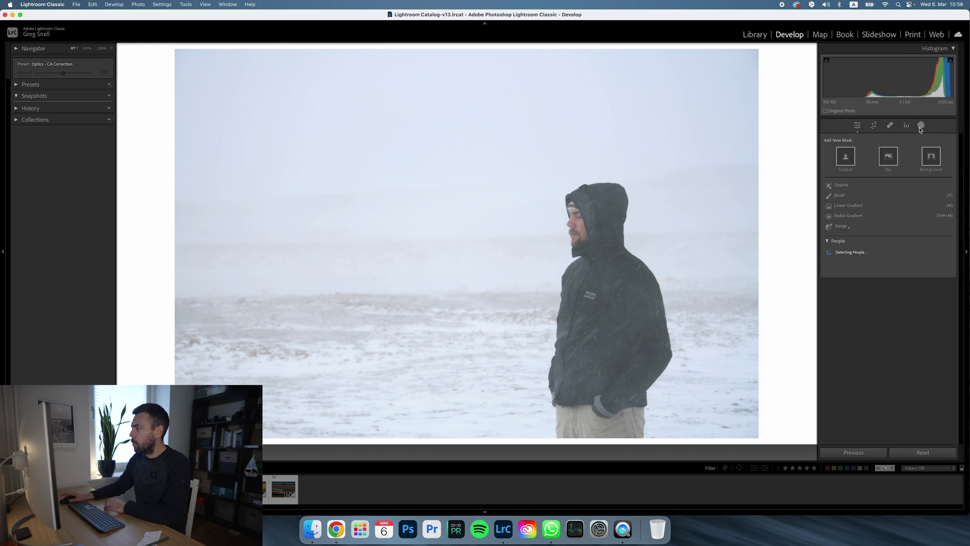
{"action": "left_click", "coordinate": [845, 157]}
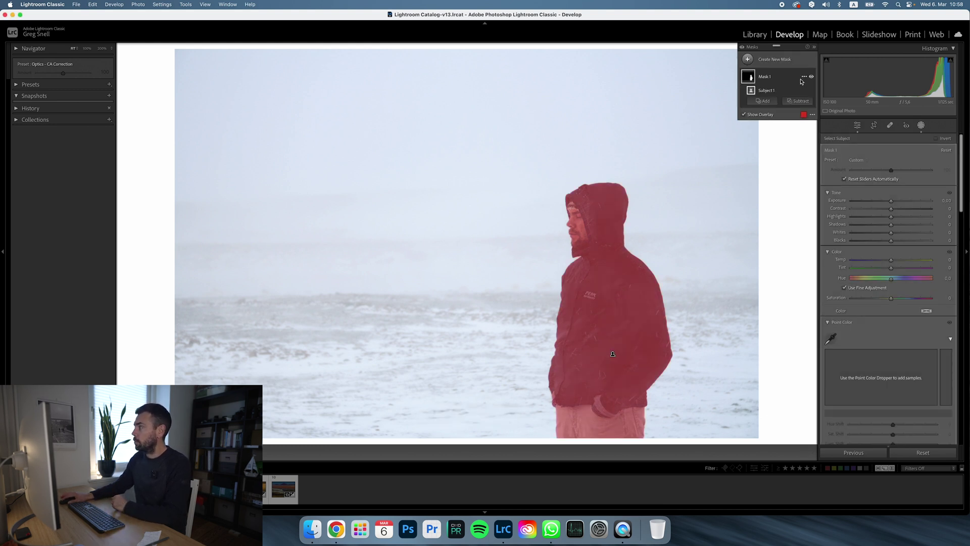
{"action": "left_click", "coordinate": [804, 78]}
{"action": "left_click", "coordinate": [818, 98]}
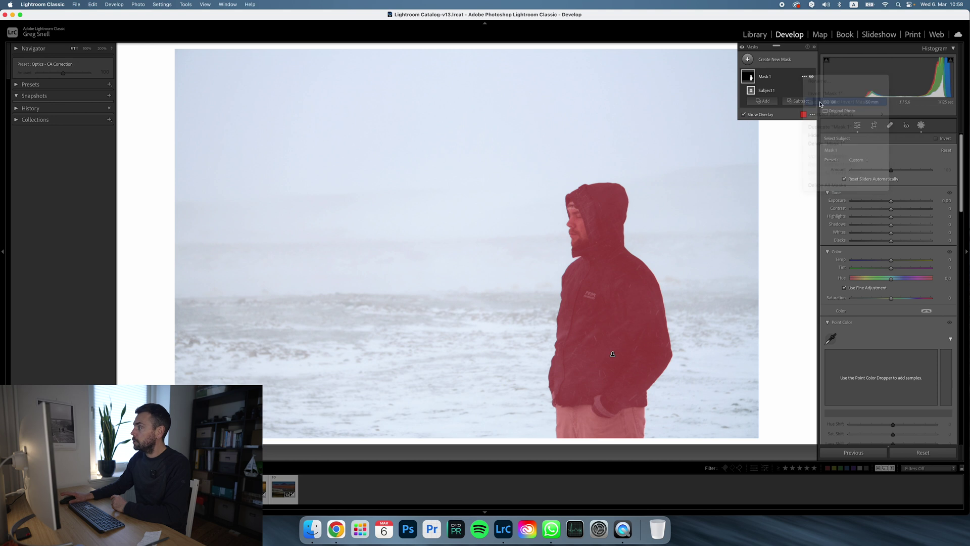
Subtract a linear gradient from the inverted mask, fading upward from the snowy foreground to the upper edge of the photo
{"action": "left_click", "coordinate": [794, 101]}
{"action": "left_click", "coordinate": [808, 182]}
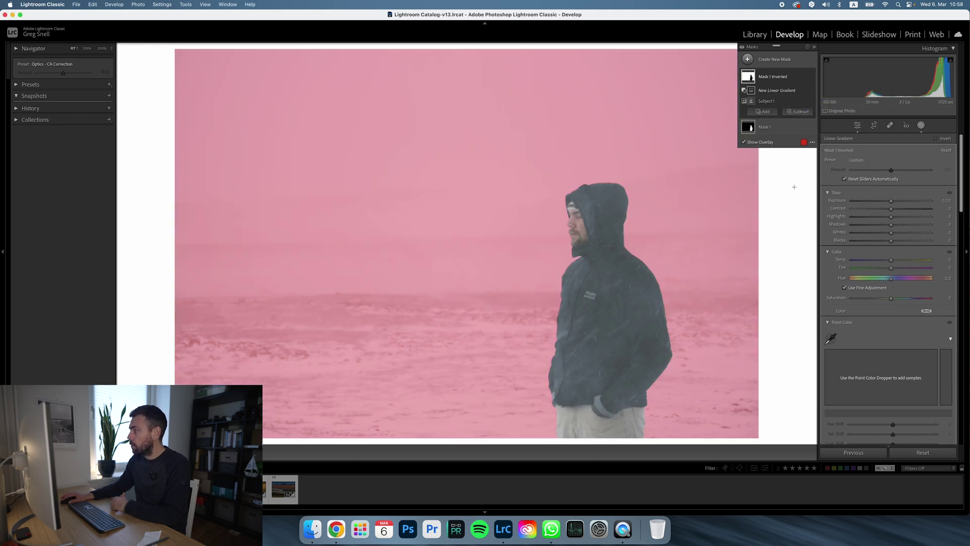
{"action": "left_click_drag", "start_coordinate": [527, 425], "coordinate": [525, 63]}
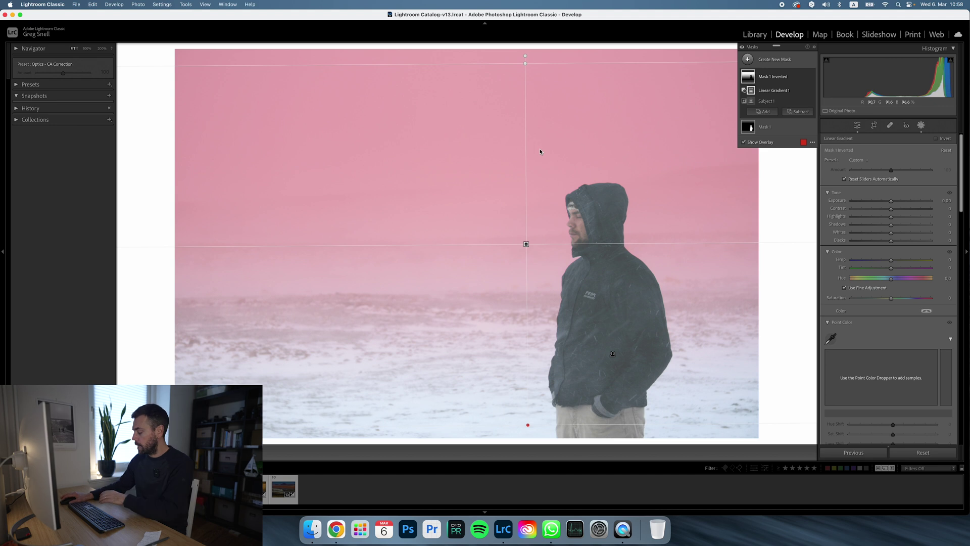
Darken and cool the inverted background mask of the snow photo: Exposure −0.80, Contrast about 63, Temp −10
{"action": "key", "text": "Down"}
{"action": "key", "text": "Down"}
{"action": "key", "text": "Down"}
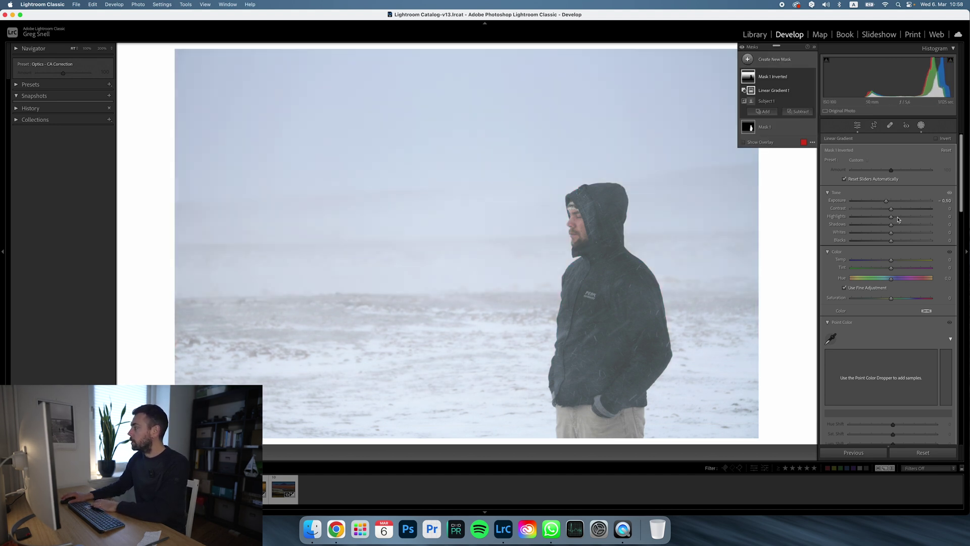
{"action": "left_click_drag", "start_coordinate": [892, 209], "coordinate": [918, 212]}
{"action": "left_click_drag", "start_coordinate": [891, 263], "coordinate": [889, 261]}
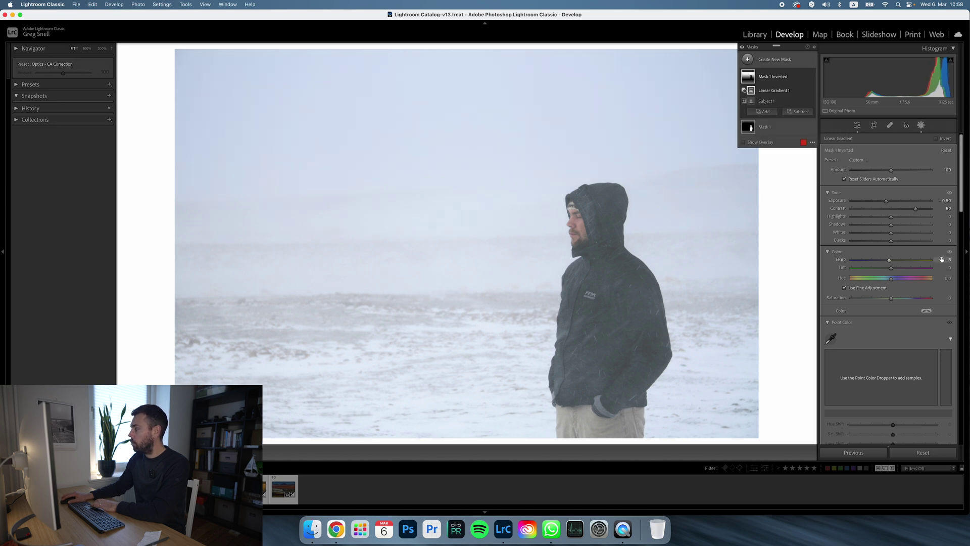
{"action": "left_click_drag", "start_coordinate": [943, 200], "coordinate": [939, 200]}
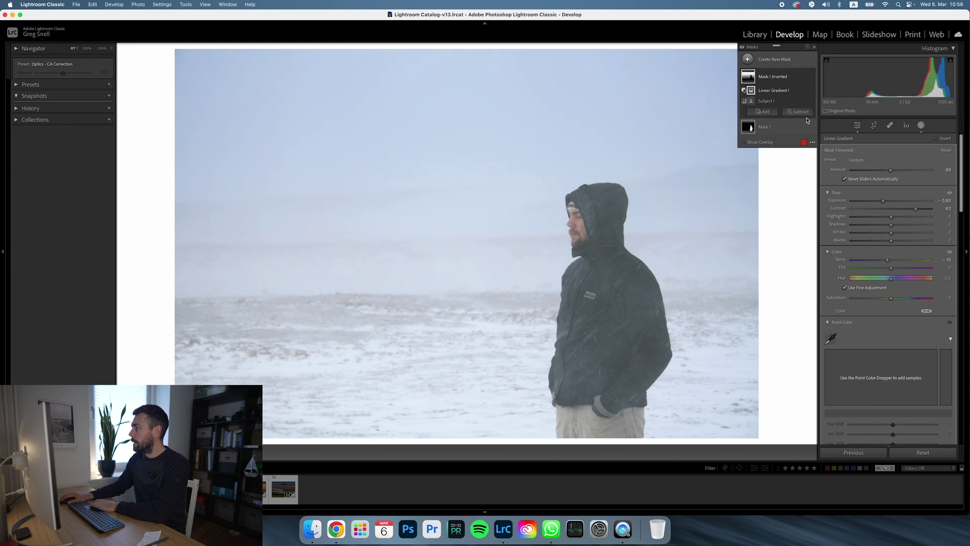
Strengthen the man's subject mask (Mask 1) with Contrast 80 and Blacks −35, and close the masking tool
{"action": "left_click", "coordinate": [777, 129]}
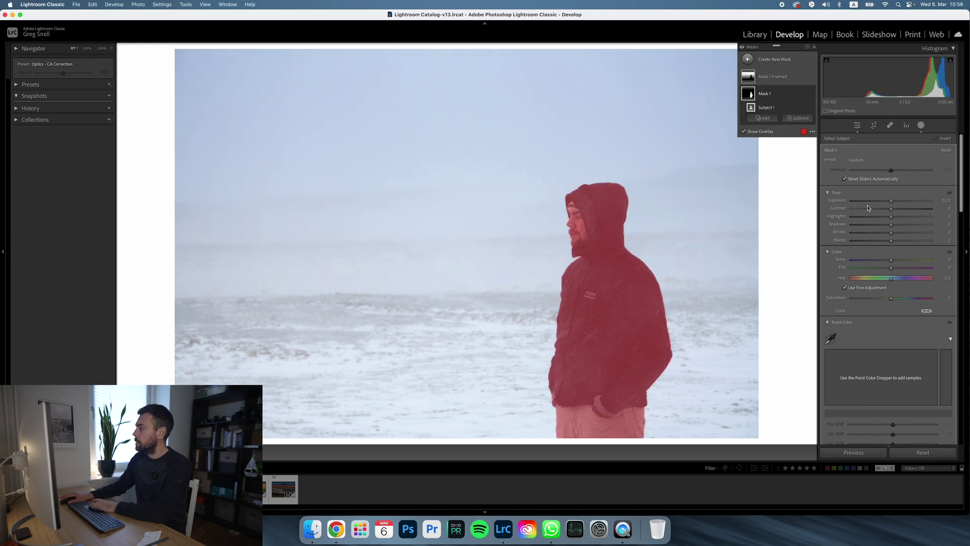
{"action": "left_click_drag", "start_coordinate": [892, 211], "coordinate": [924, 210]}
{"action": "left_click_drag", "start_coordinate": [893, 242], "coordinate": [877, 242]}
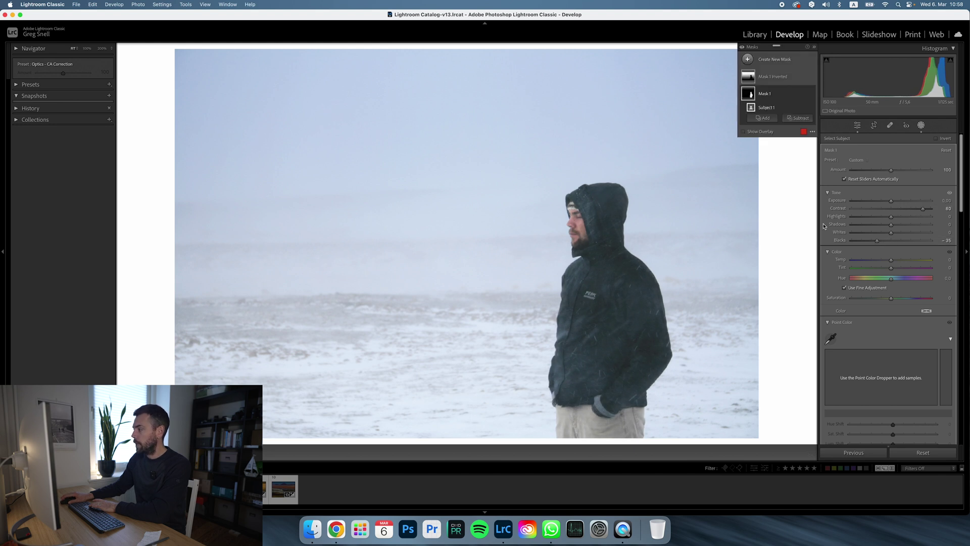
{"action": "left_click", "coordinate": [776, 210]}
{"action": "key", "text": "shift+w"}
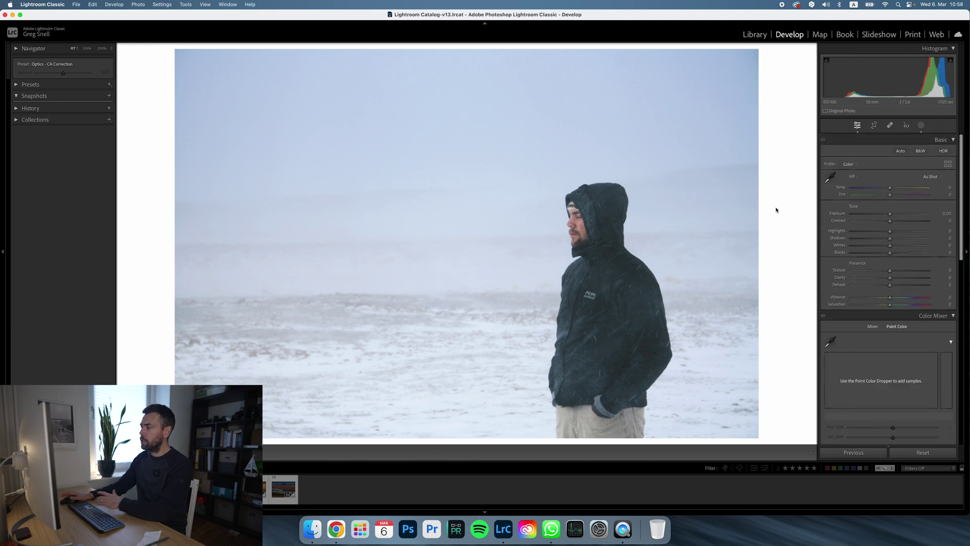
Compare the snow photo before and after the mask edits side by side, with the surrounding interface blacked out
{"action": "key", "text": "l"}
{"action": "key", "text": "l"}
{"action": "key", "text": "y"}
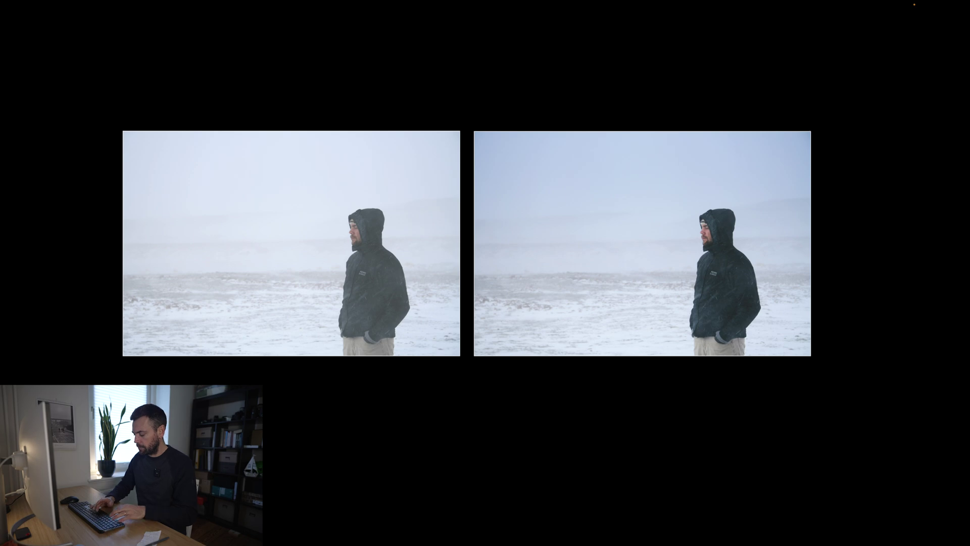
{"action": "key", "text": "y"}
{"action": "key", "text": "l"}
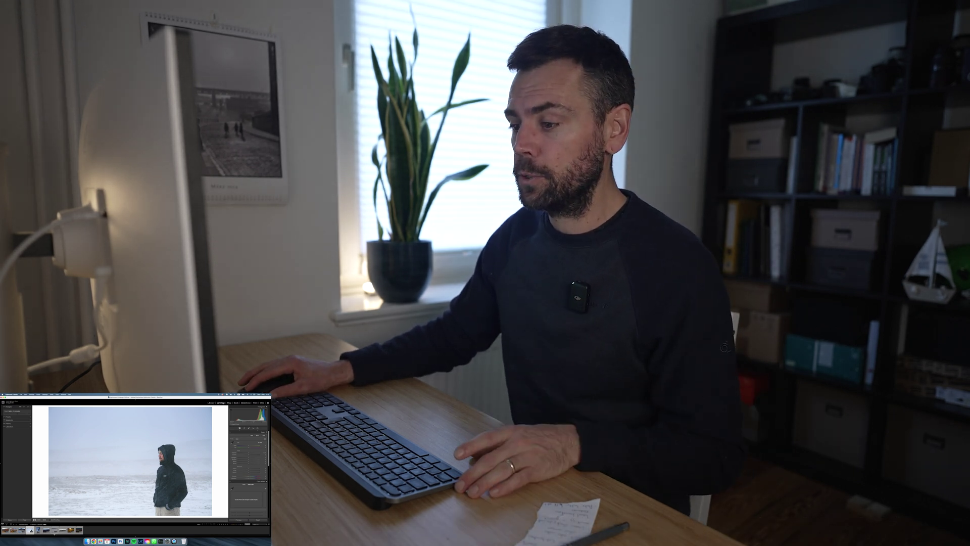
Level the horizon of the salt flat photo with the Auto Upright transform, comparing it against Off
{"action": "key", "text": "Right"}
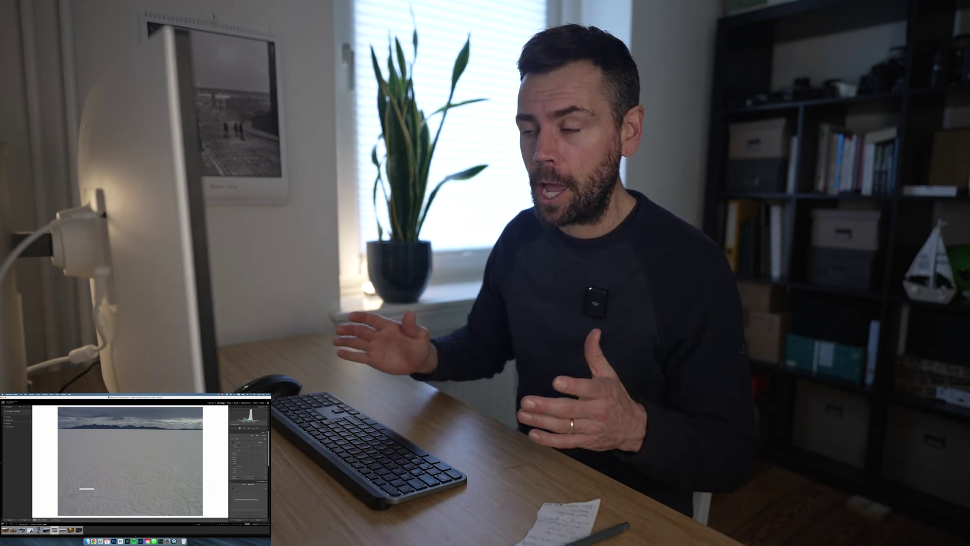
{"action": "scroll", "coordinate": [248, 464], "scroll_direction": "down", "scroll_amount": 3}
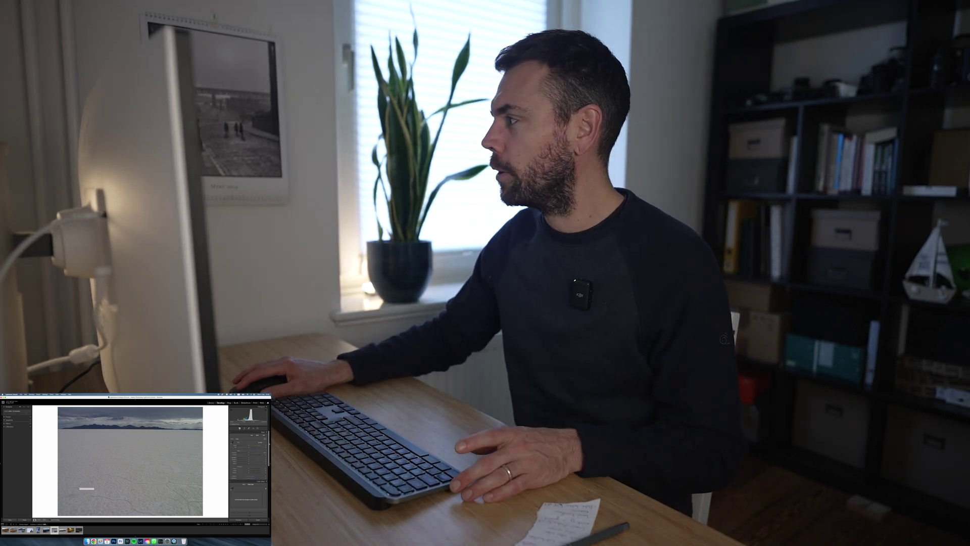
{"action": "scroll", "coordinate": [269, 463], "scroll_direction": "down", "scroll_amount": 4}
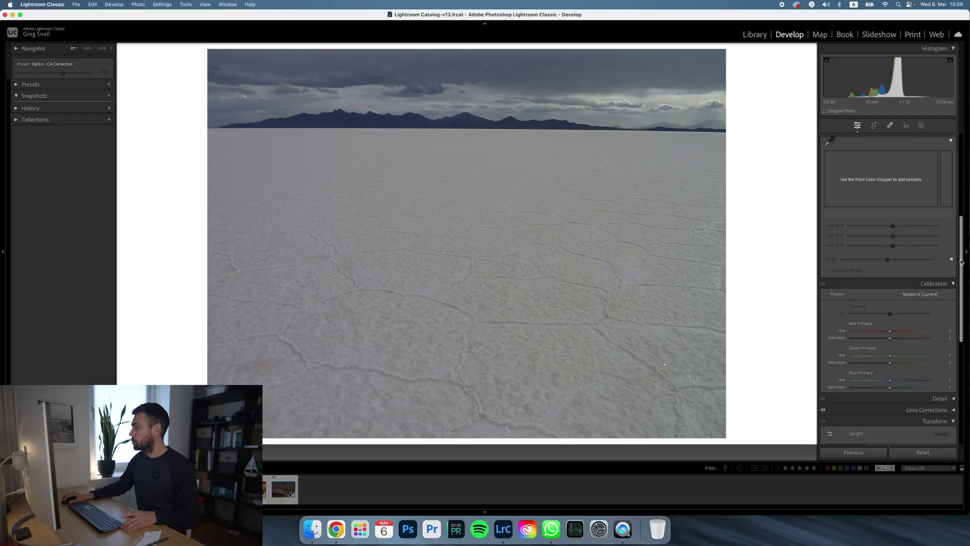
{"action": "scroll", "coordinate": [955, 262], "scroll_direction": "down", "scroll_amount": 6}
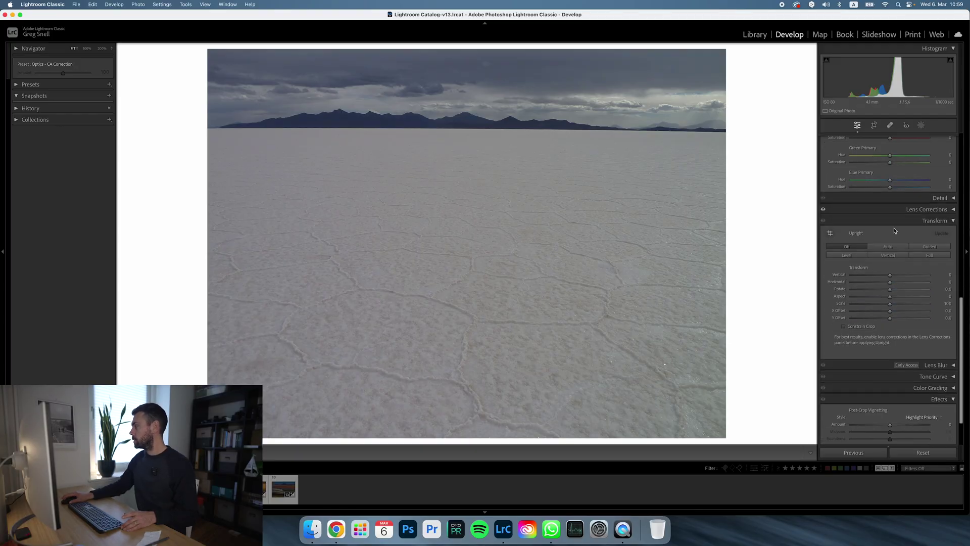
{"action": "left_click", "coordinate": [949, 221]}
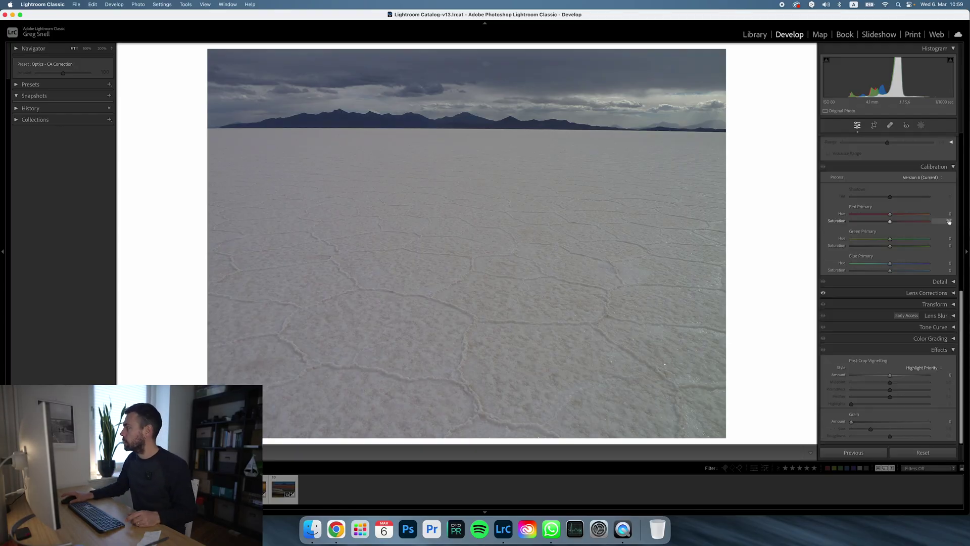
{"action": "left_click", "coordinate": [953, 304]}
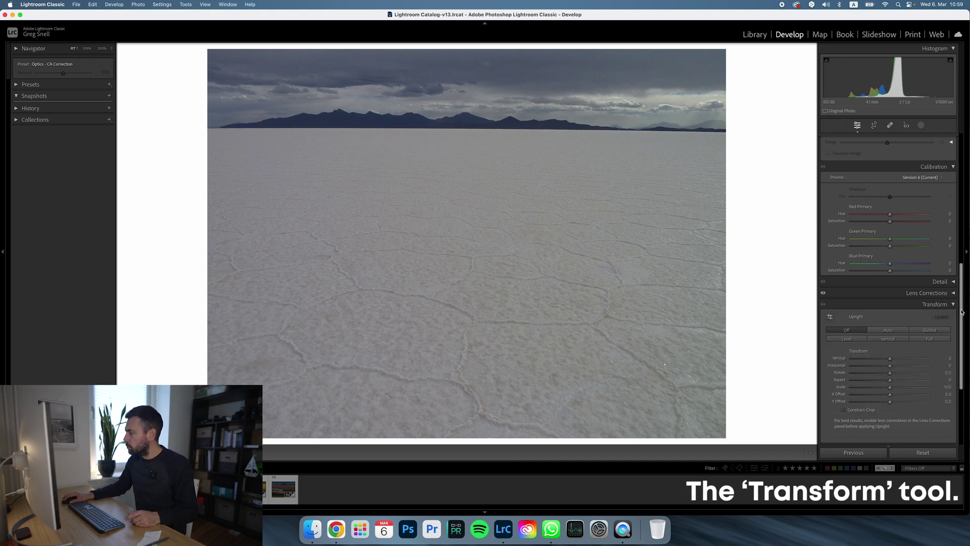
{"action": "scroll", "coordinate": [960, 323], "scroll_direction": "down", "scroll_amount": 1}
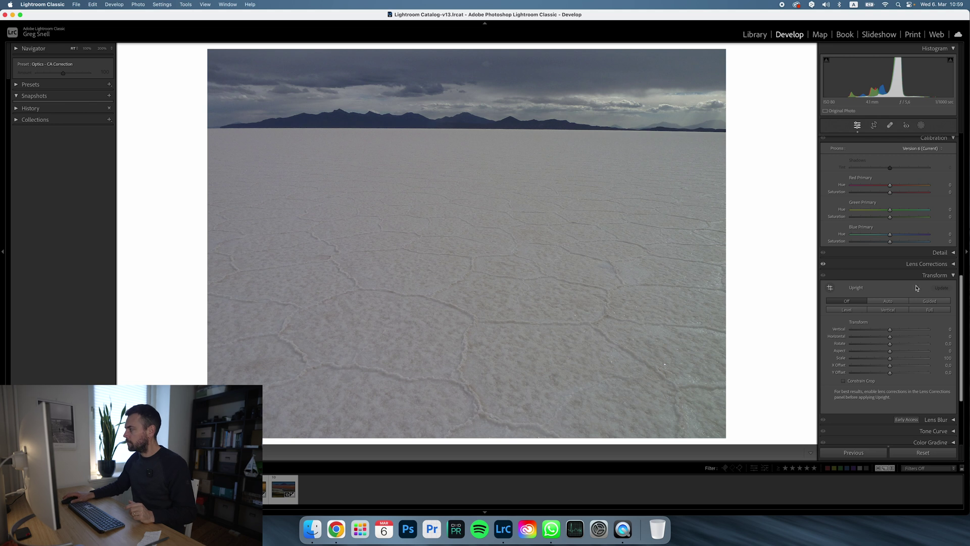
{"action": "left_click", "coordinate": [890, 303]}
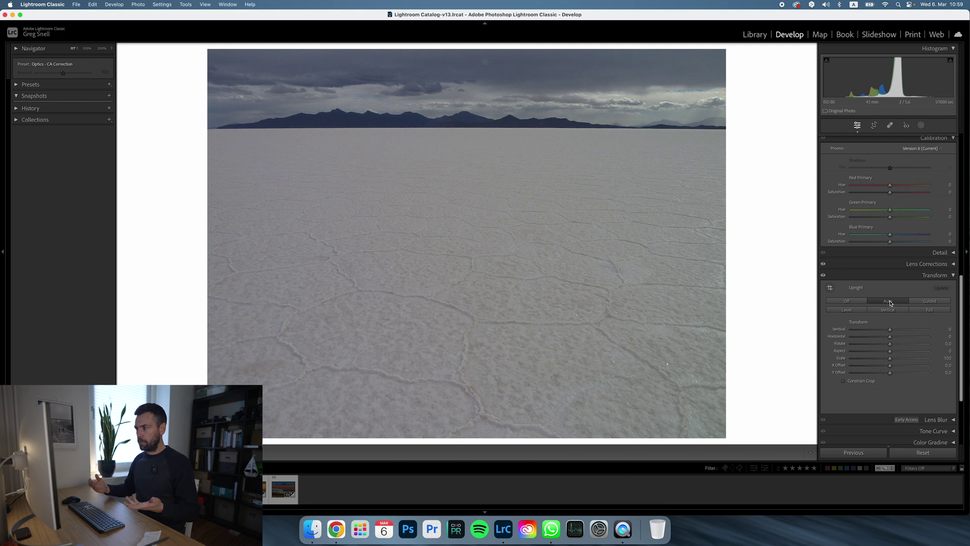
{"action": "left_click", "coordinate": [852, 302]}
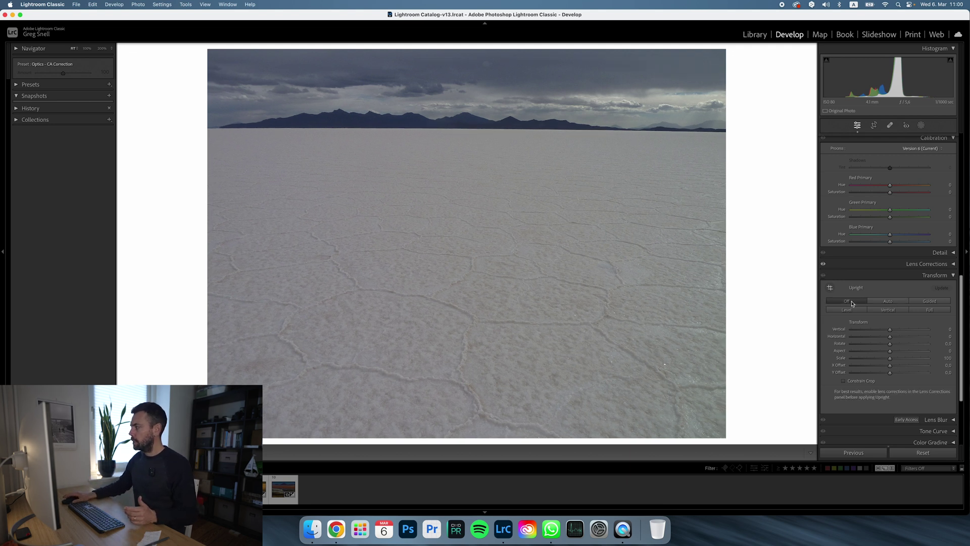
{"action": "left_click", "coordinate": [884, 302]}
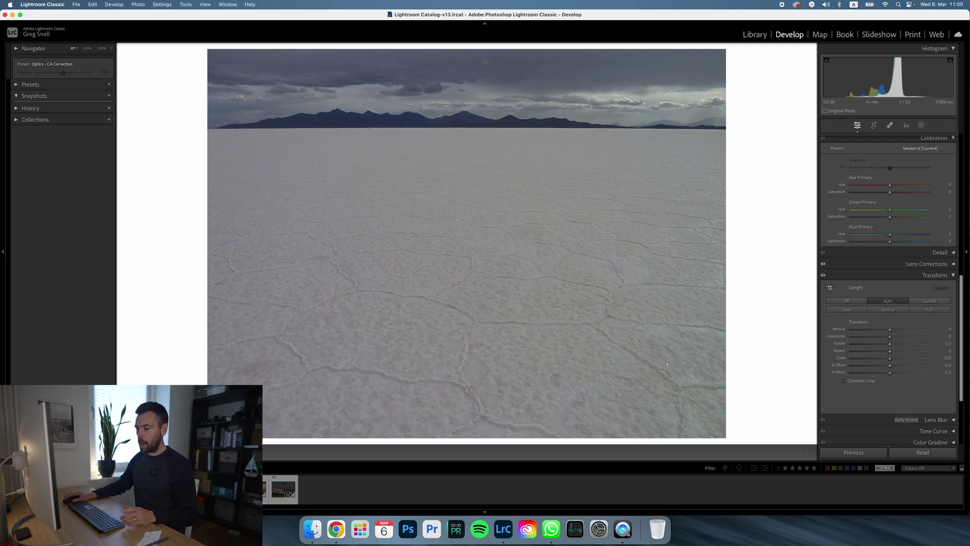
Apply the Auto Upright transform to the red lagoon and volcano photo, comparing it against Off
{"action": "left_click", "coordinate": [264, 498]}
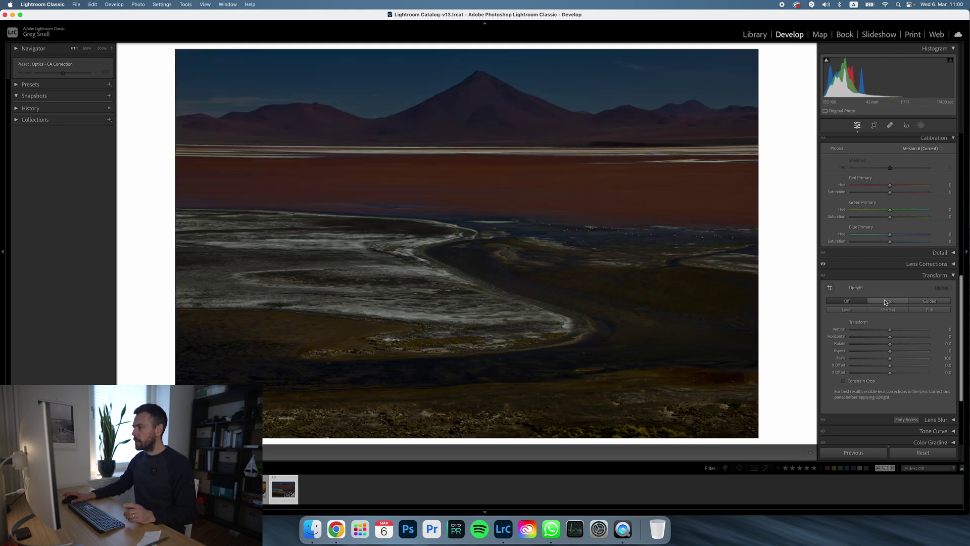
{"action": "left_click", "coordinate": [885, 302]}
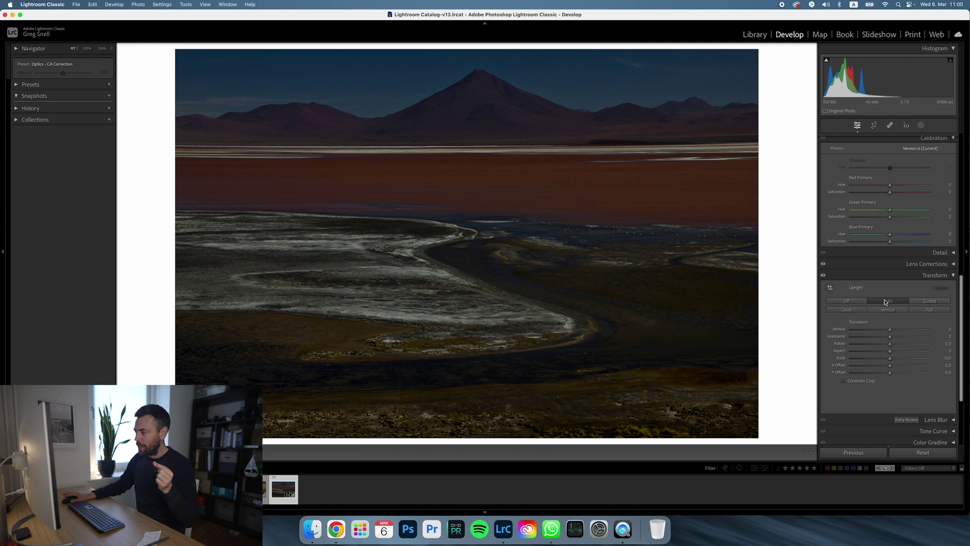
{"action": "left_click", "coordinate": [847, 301]}
{"action": "left_click", "coordinate": [882, 302]}
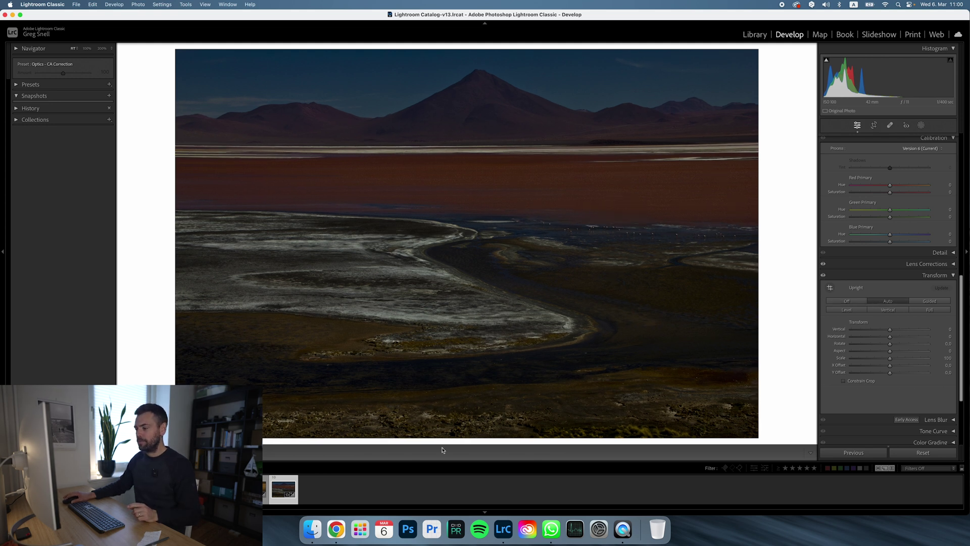
Return to the salt flat photo and crop away the lower part of the foreground to make a panoramic frame
{"action": "key", "text": "Left"}
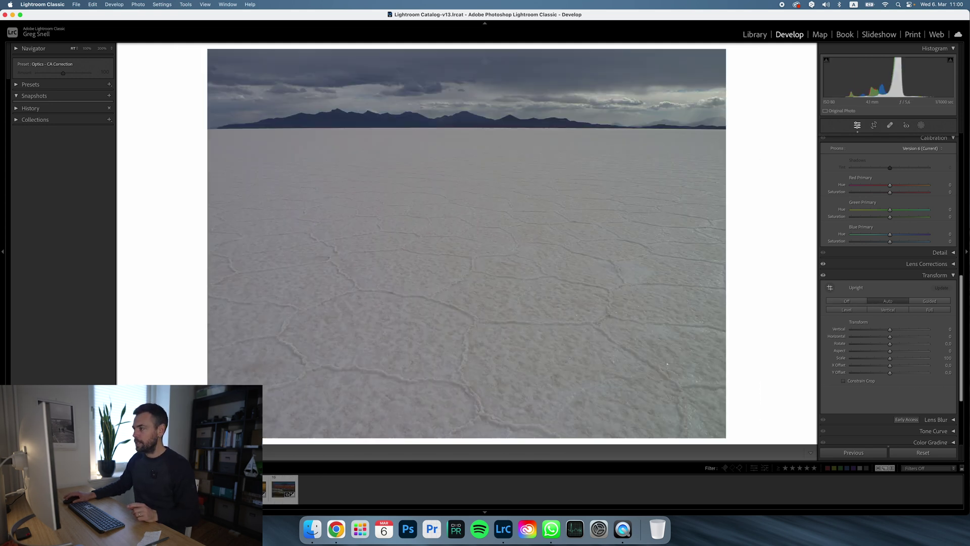
{"action": "left_click", "coordinate": [877, 302]}
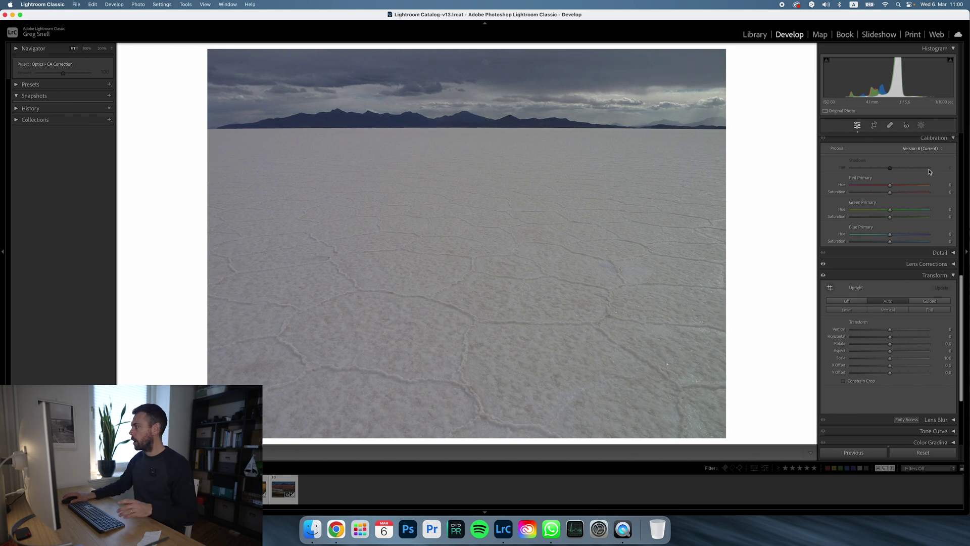
{"action": "scroll", "coordinate": [946, 219], "scroll_direction": "up", "scroll_amount": 1}
{"action": "left_click", "coordinate": [875, 126]}
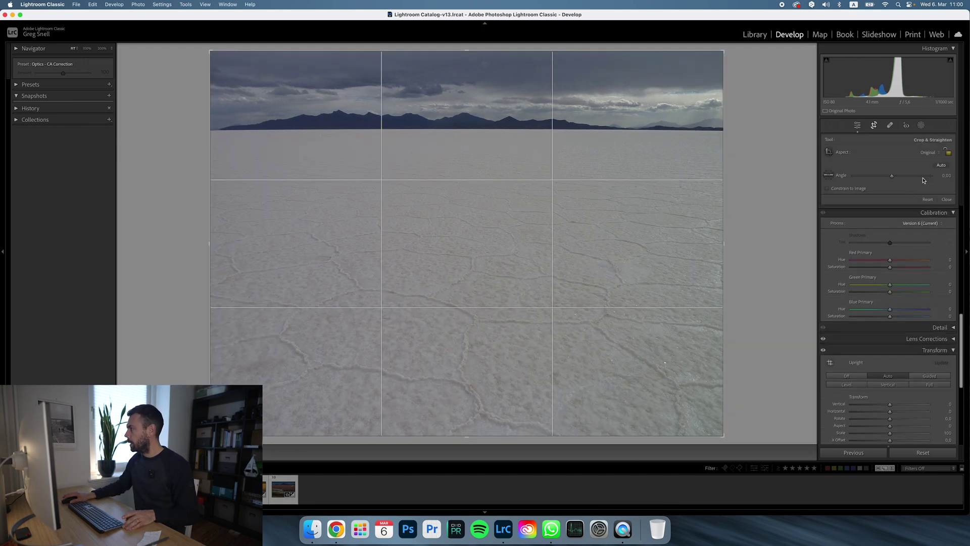
{"action": "left_click_drag", "start_coordinate": [497, 435], "coordinate": [500, 299]}
{"action": "key", "text": "Return"}
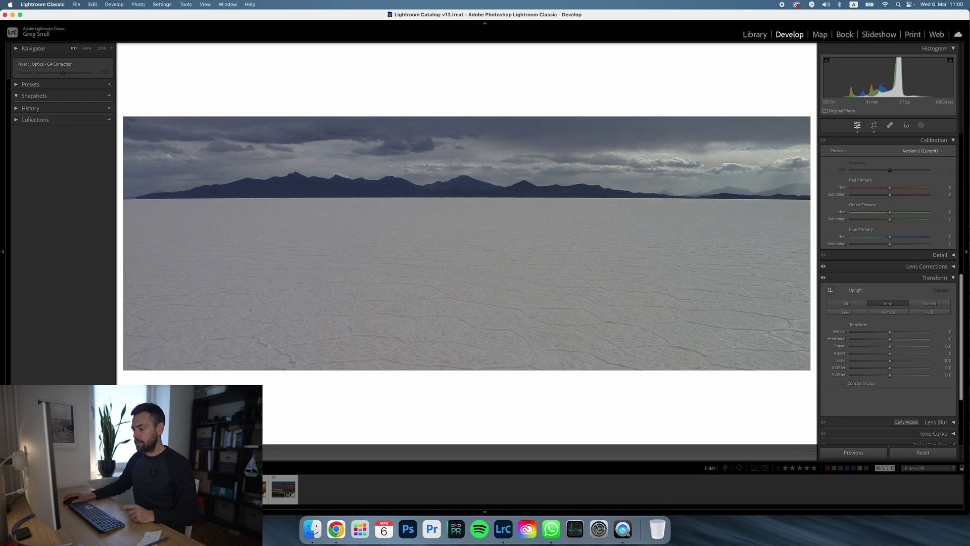
Try Auto Upright on the black-and-white group panorama, and replace it with Guided Upright using one guide along the horizon and a second across the photo
{"action": "key", "text": "Right"}
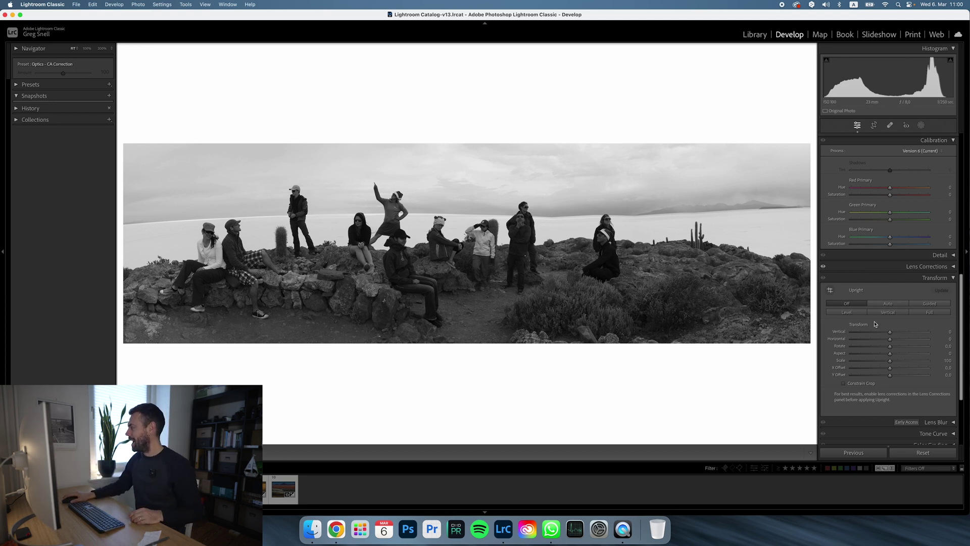
{"action": "left_click", "coordinate": [888, 303]}
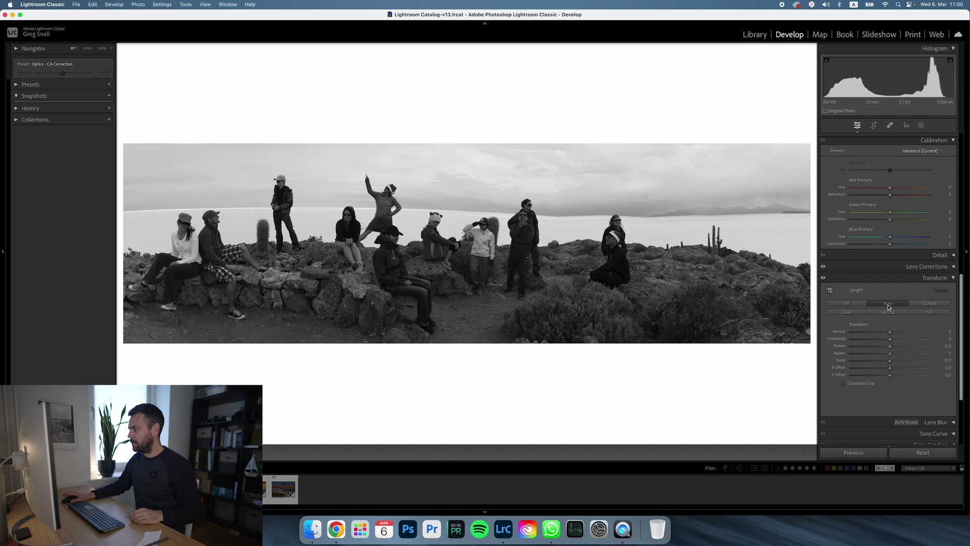
{"action": "left_click", "coordinate": [846, 305]}
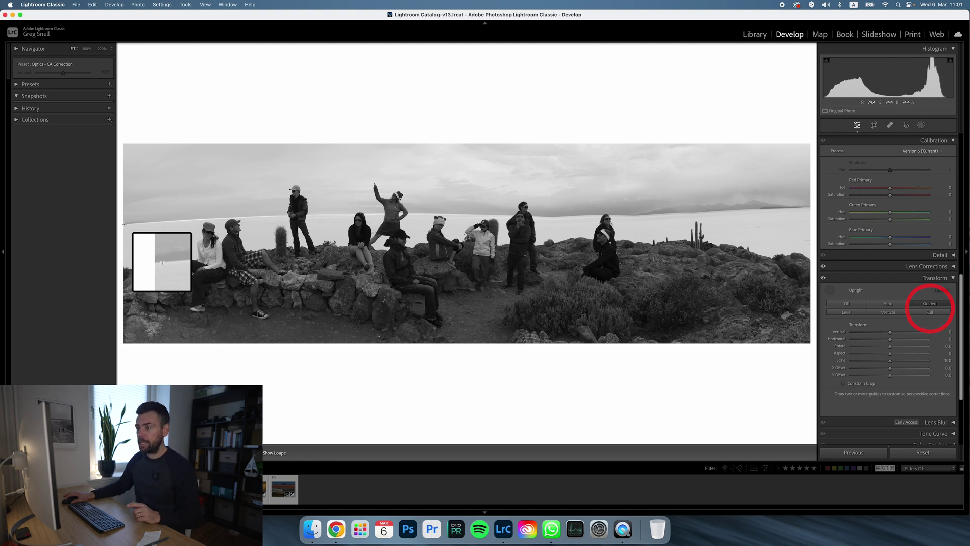
{"action": "left_click_drag", "start_coordinate": [162, 261], "coordinate": [810, 207]}
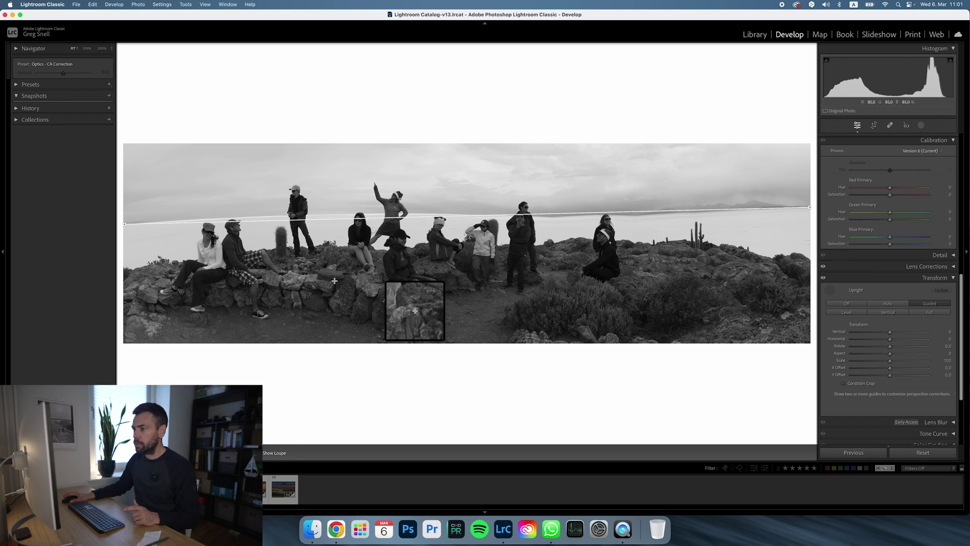
{"action": "left_click_drag", "start_coordinate": [125, 267], "coordinate": [809, 258]}
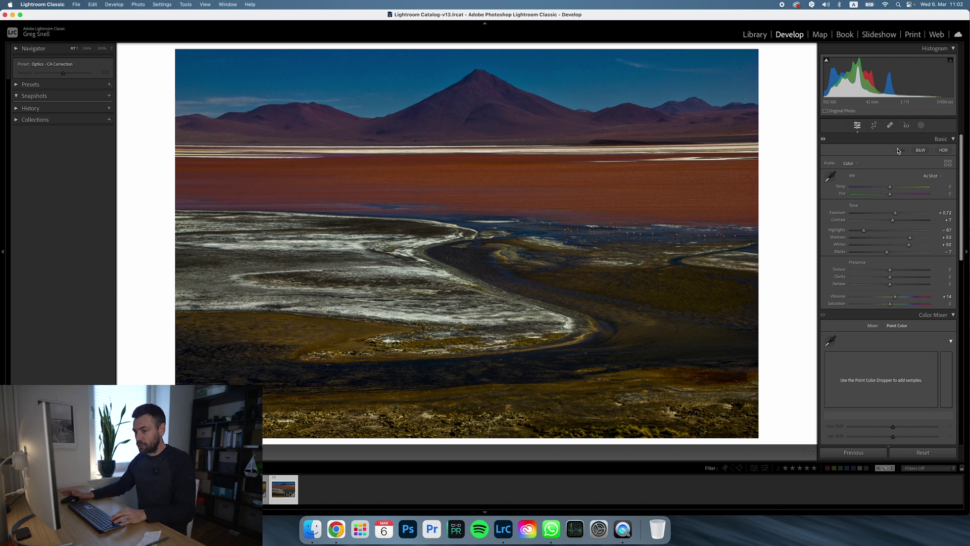
Undo the Auto tone adjustment on the red lagoon photo and apply it again to examine its effect
{"action": "key", "text": "super+z"}
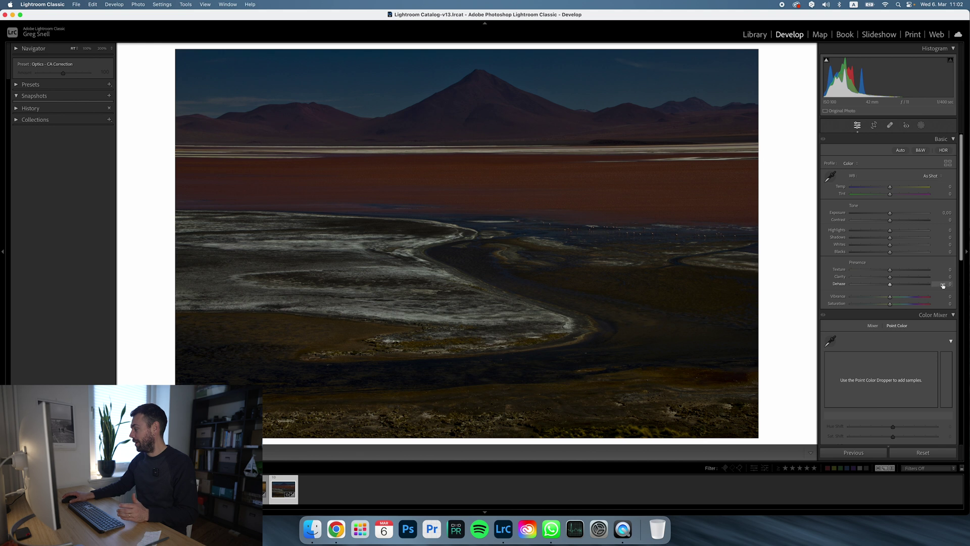
{"action": "left_click", "coordinate": [901, 150]}
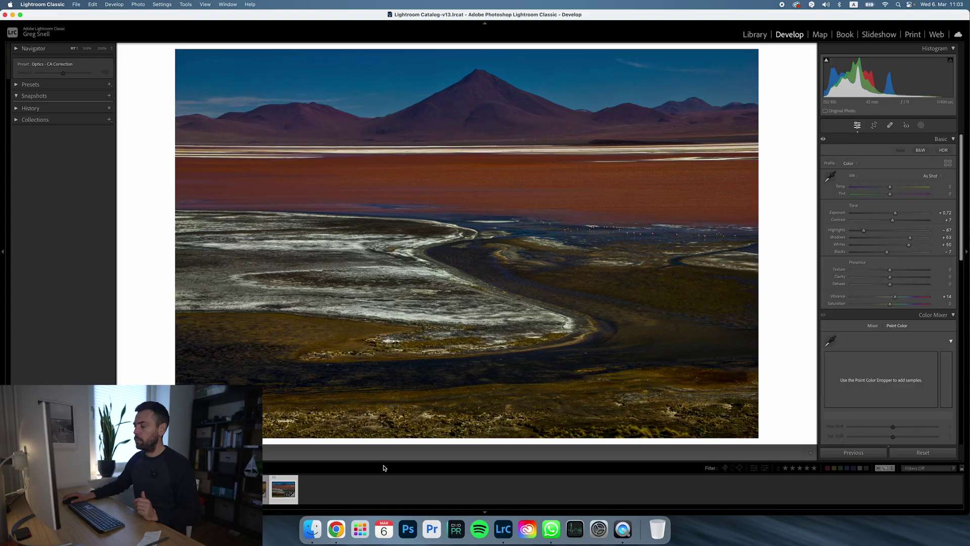
Select multiple photos in the filmstrip, including the red canyon photo, and apply Auto tone to them with Auto Sync
{"action": "left_click", "coordinate": [329, 488]}
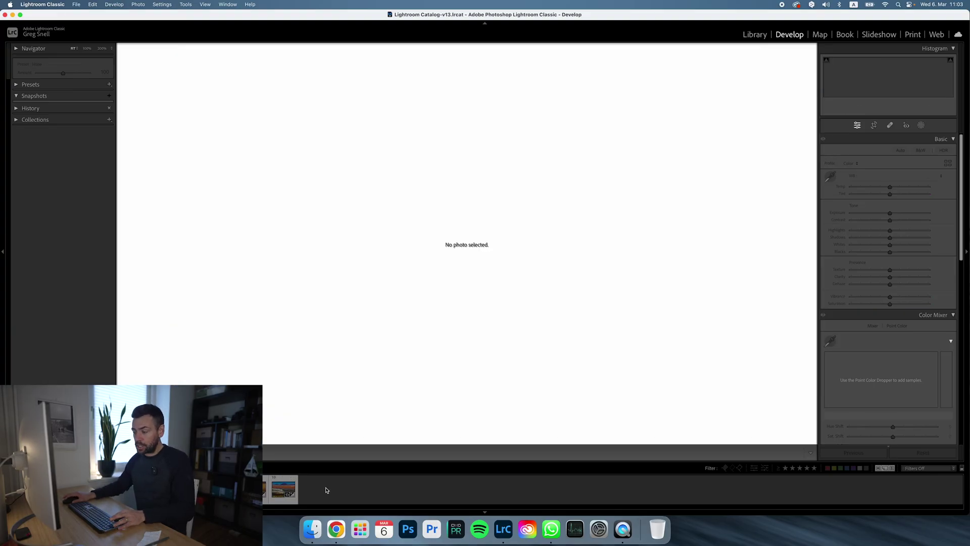
{"action": "left_click", "coordinate": [284, 489]}
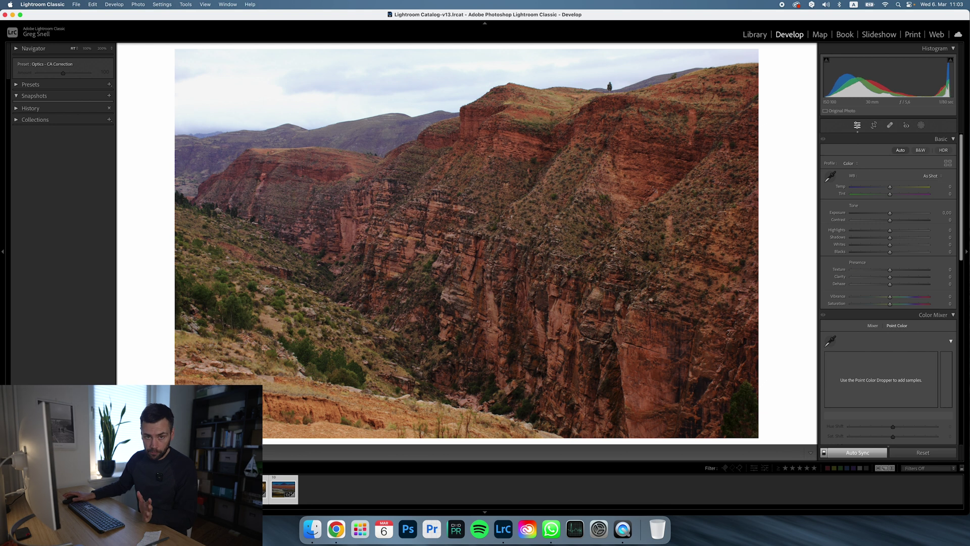
{"action": "left_click", "coordinate": [900, 151]}
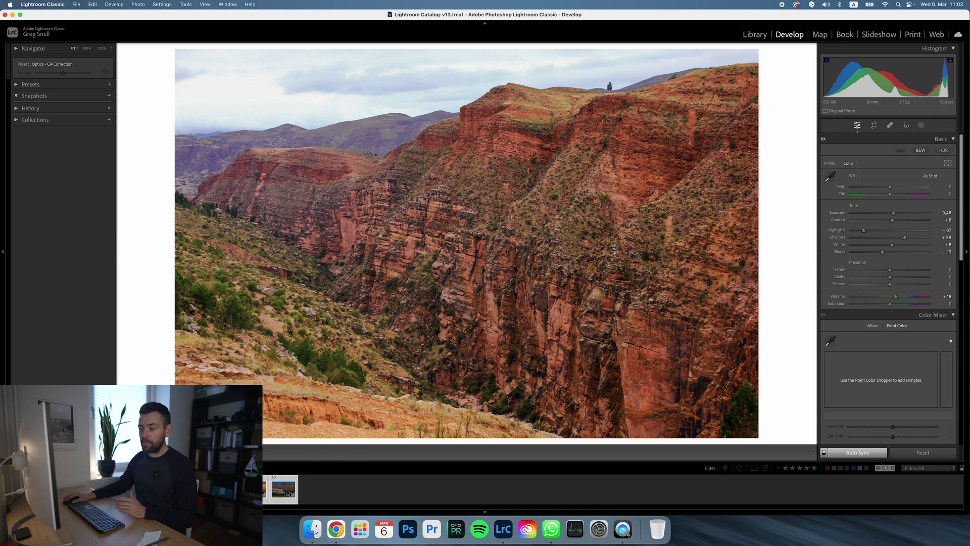
Reset the flamingo lagoon photo and apply the previous photo's settings, copied from the red canyon photo, to it
{"action": "key", "text": "Right"}
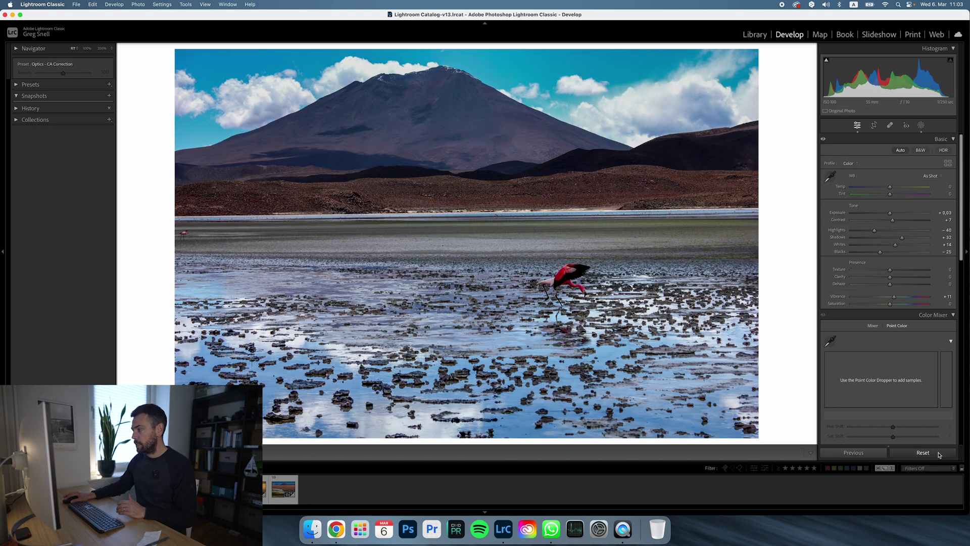
{"action": "left_click", "coordinate": [939, 455]}
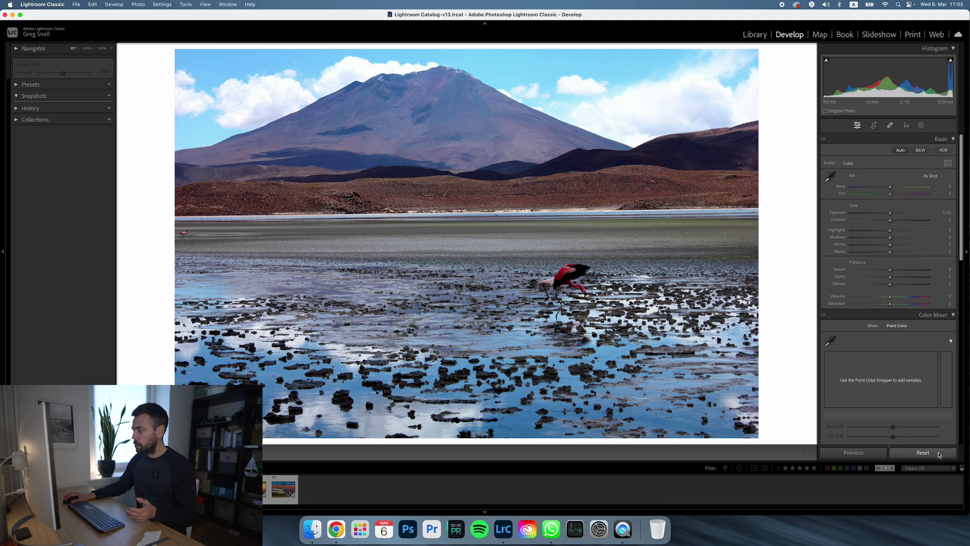
{"action": "left_click", "coordinate": [865, 455]}
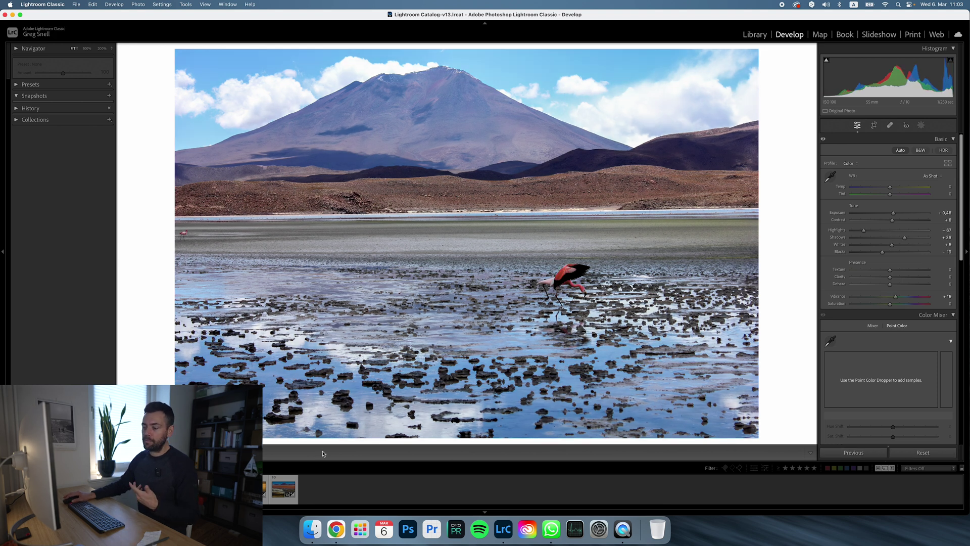
Reset all edits on the hillside city photo with the snowy mountain, and open the golden sunset photo with the jeep
{"action": "key", "text": "Right"}
{"action": "key", "text": "Right"}
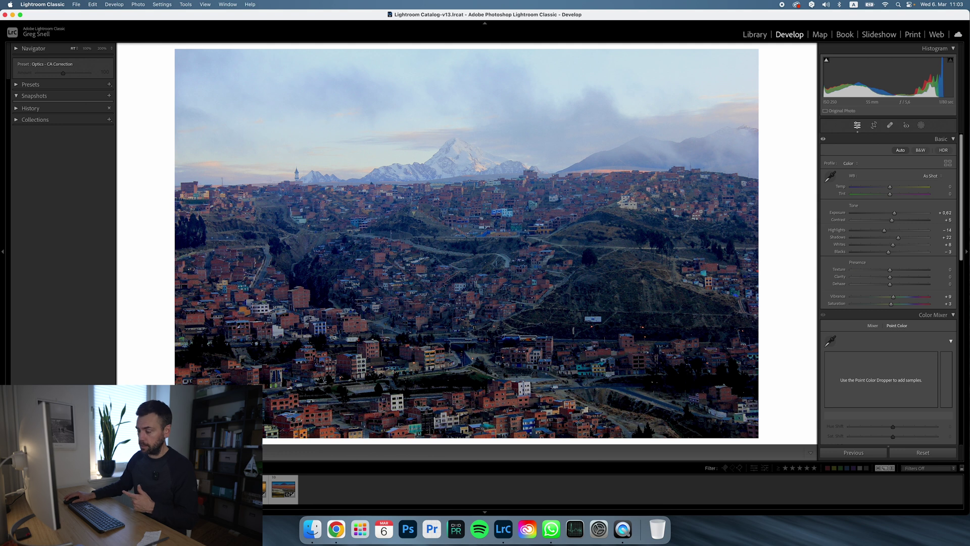
{"action": "key", "text": "Left"}
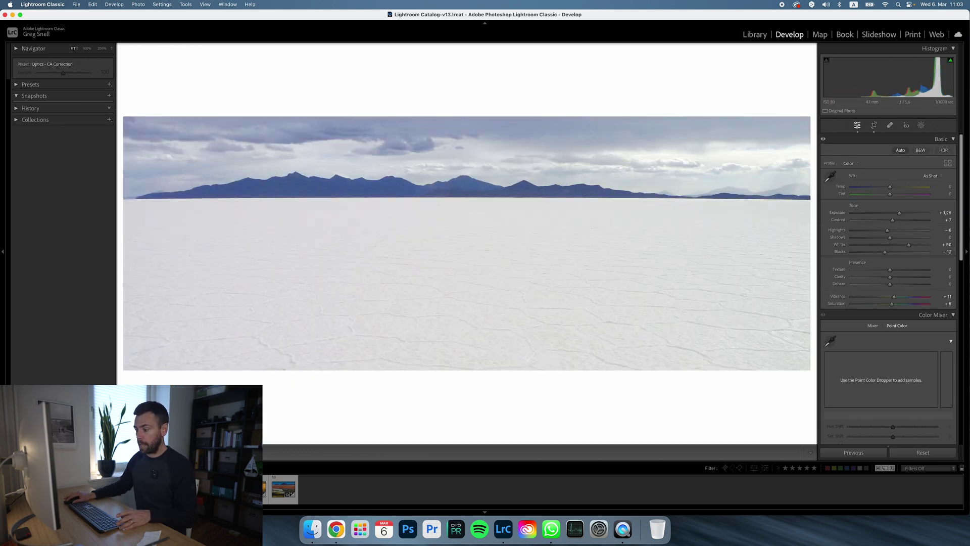
{"action": "key", "text": "Right"}
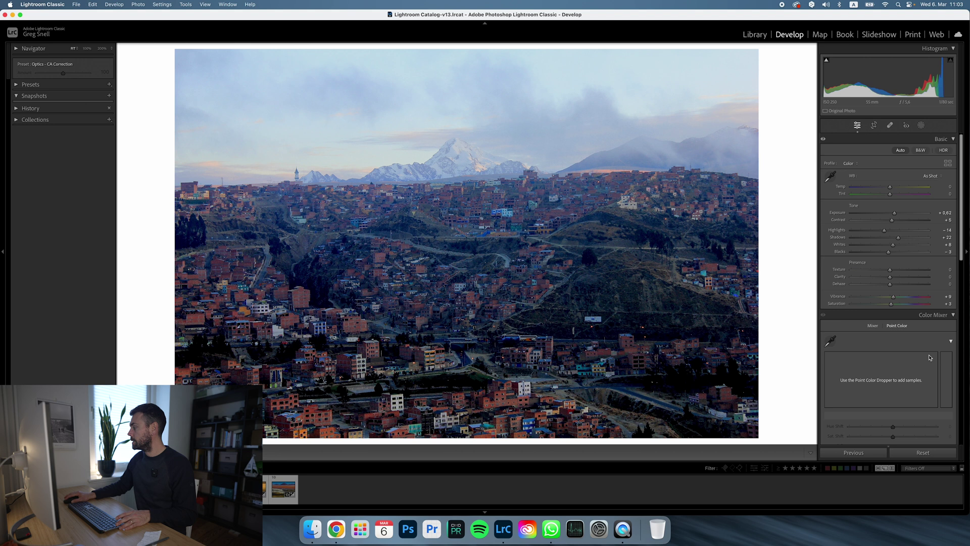
{"action": "left_click", "coordinate": [922, 452]}
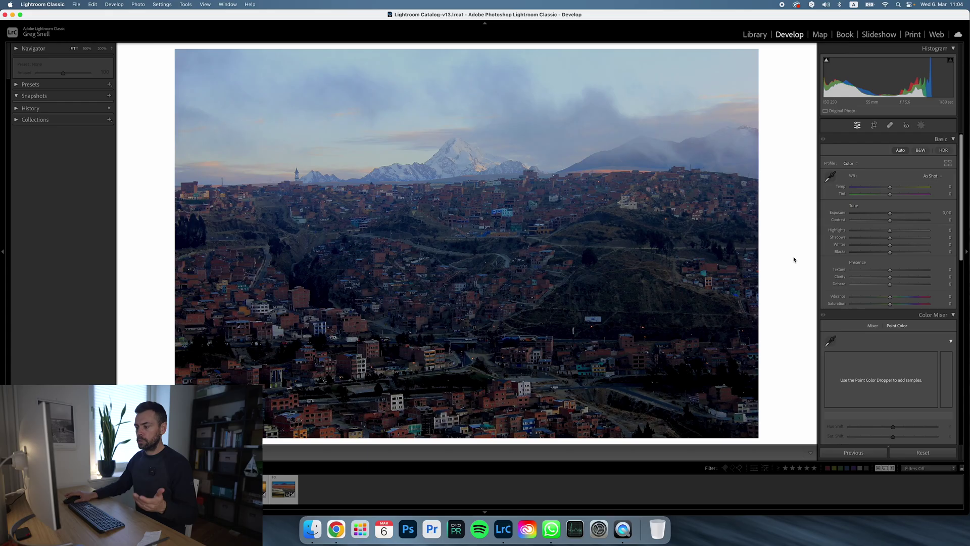
{"action": "left_click", "coordinate": [263, 503]}
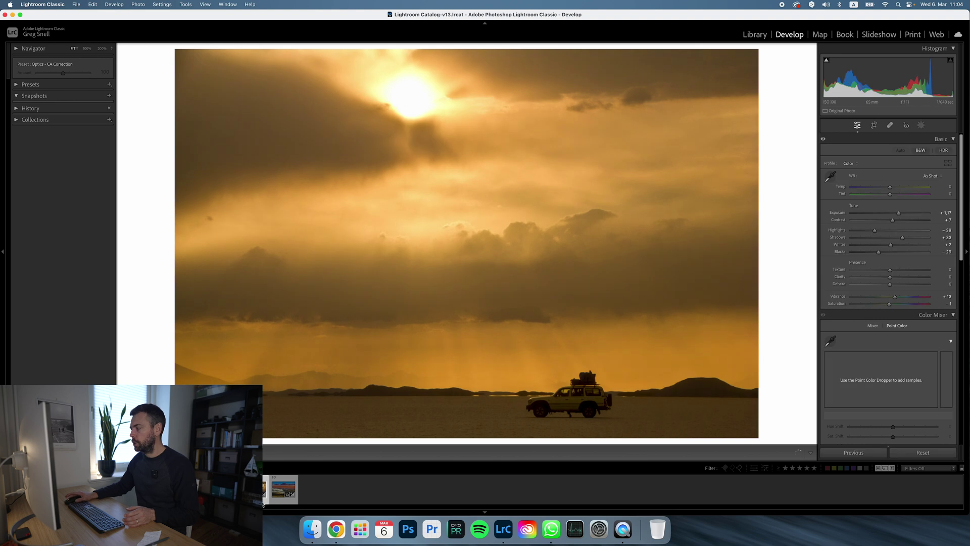